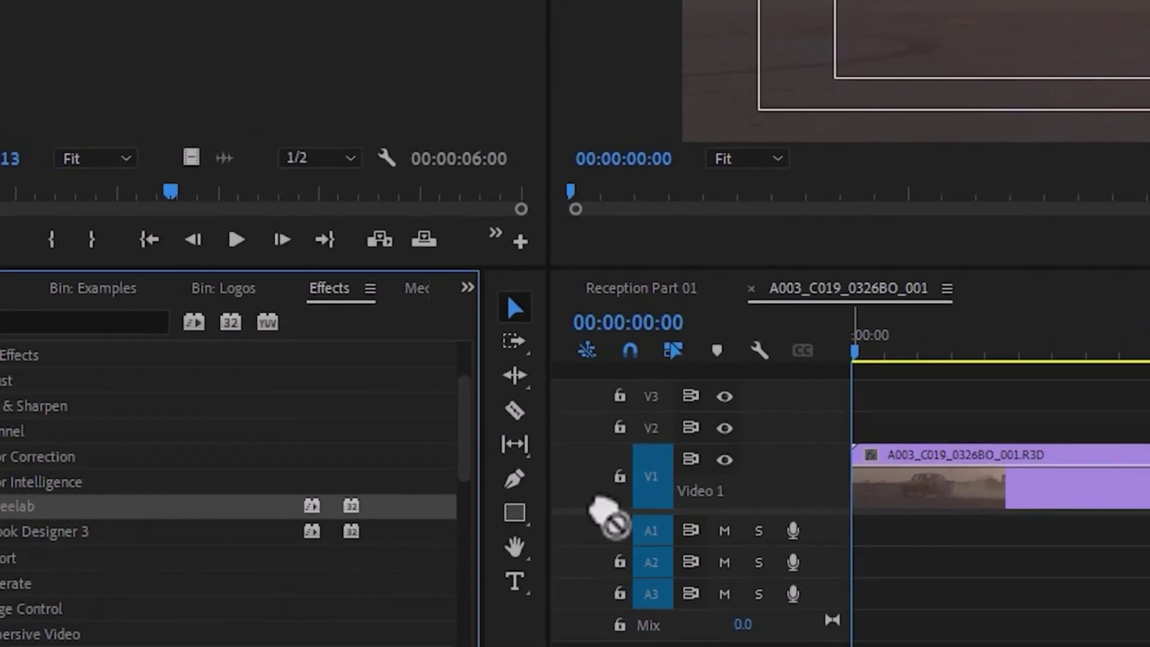
Apply Freelab to the wedding clip, set its input profile, and load the Beverly Navy.x01 look.
drag(612, 519, 950, 506)
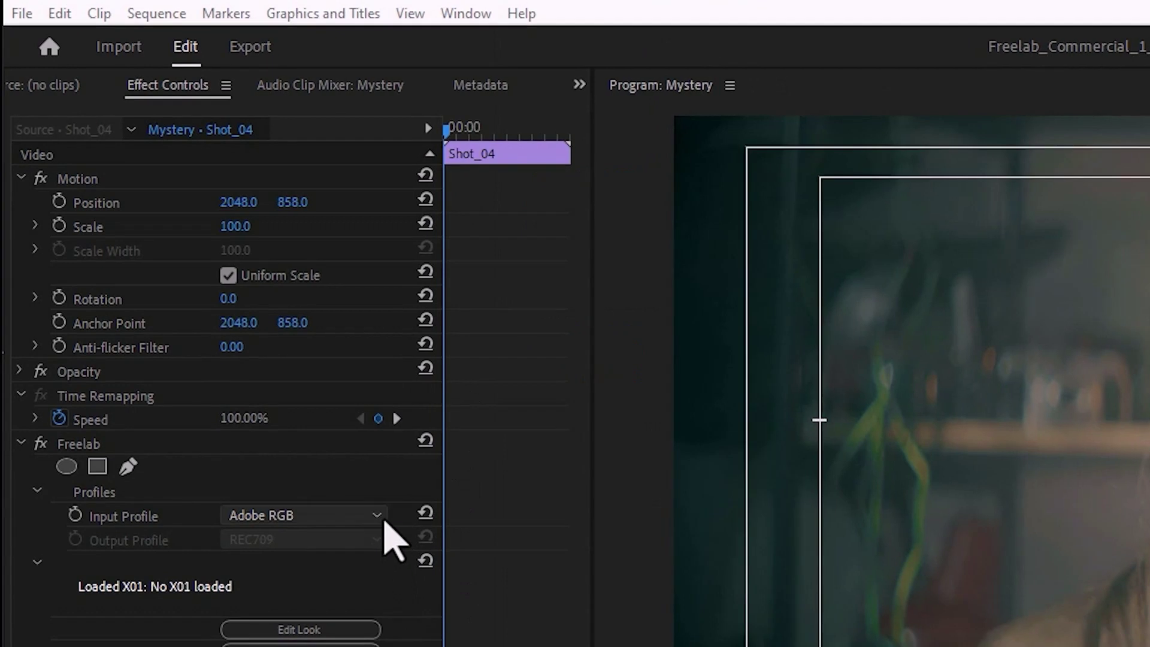
click(380, 518)
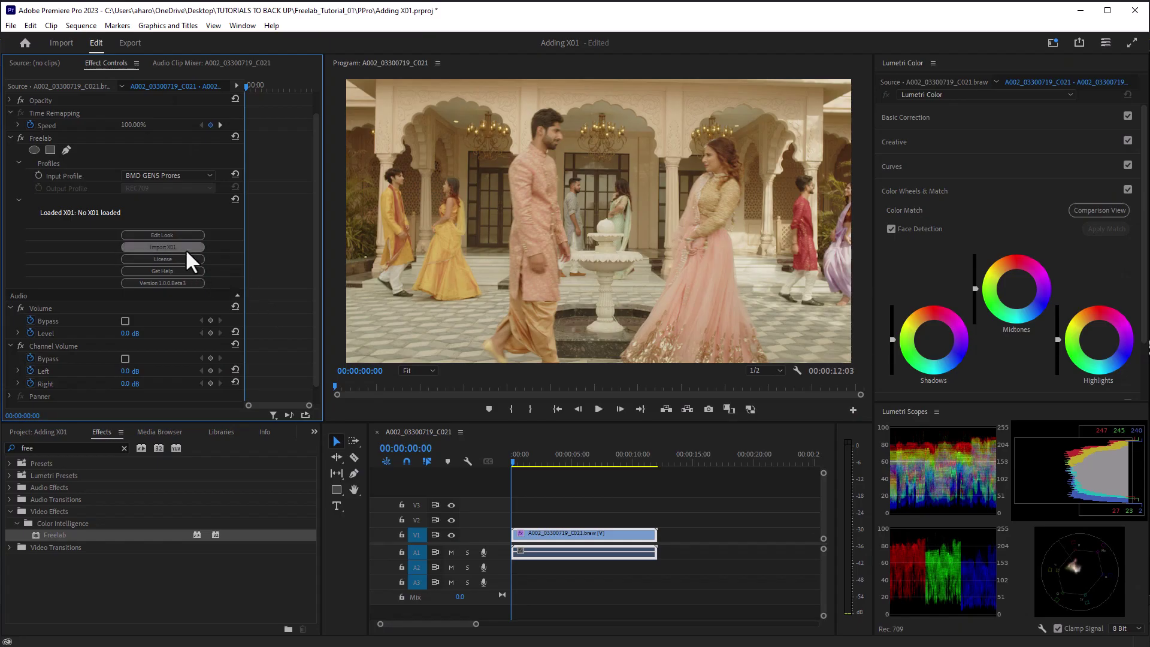
click(185, 249)
click(299, 309)
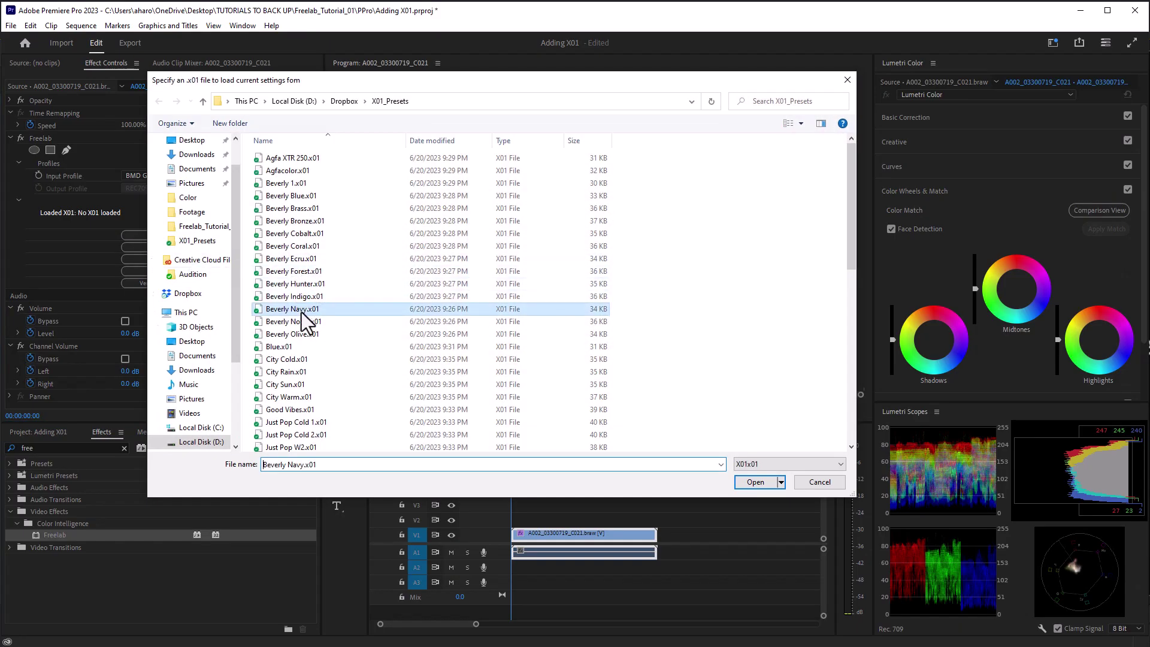
click(754, 482)
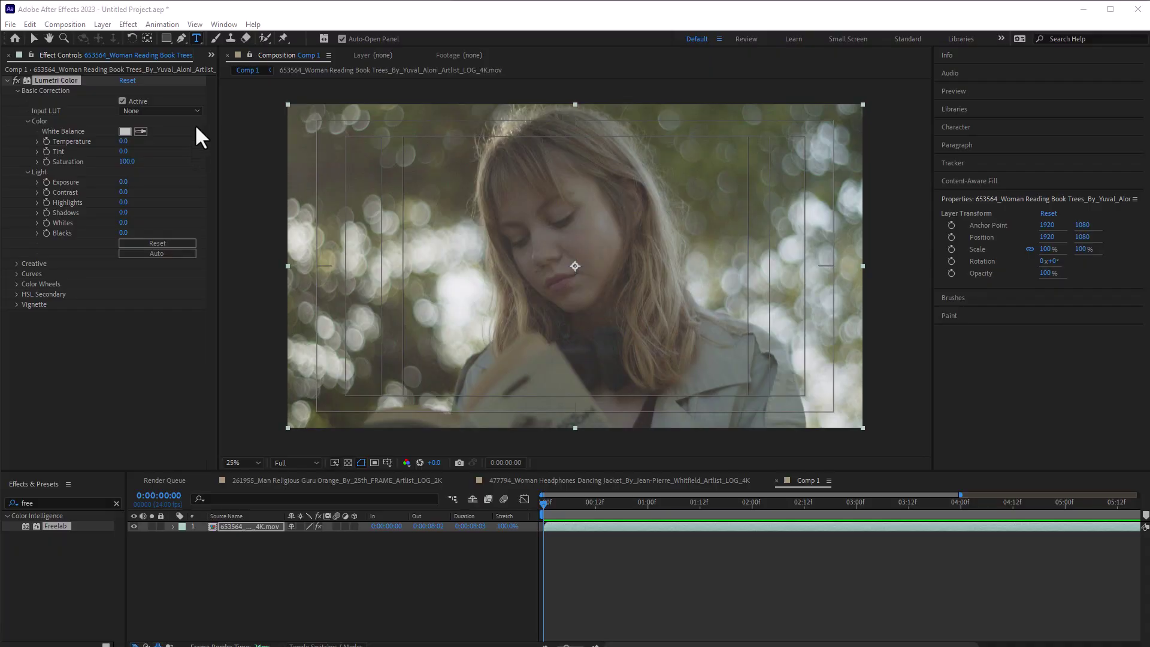
Set BMPCC_Retro_Color.cube as the Lumetri input LUT and play a short preview.
click(196, 110)
click(159, 150)
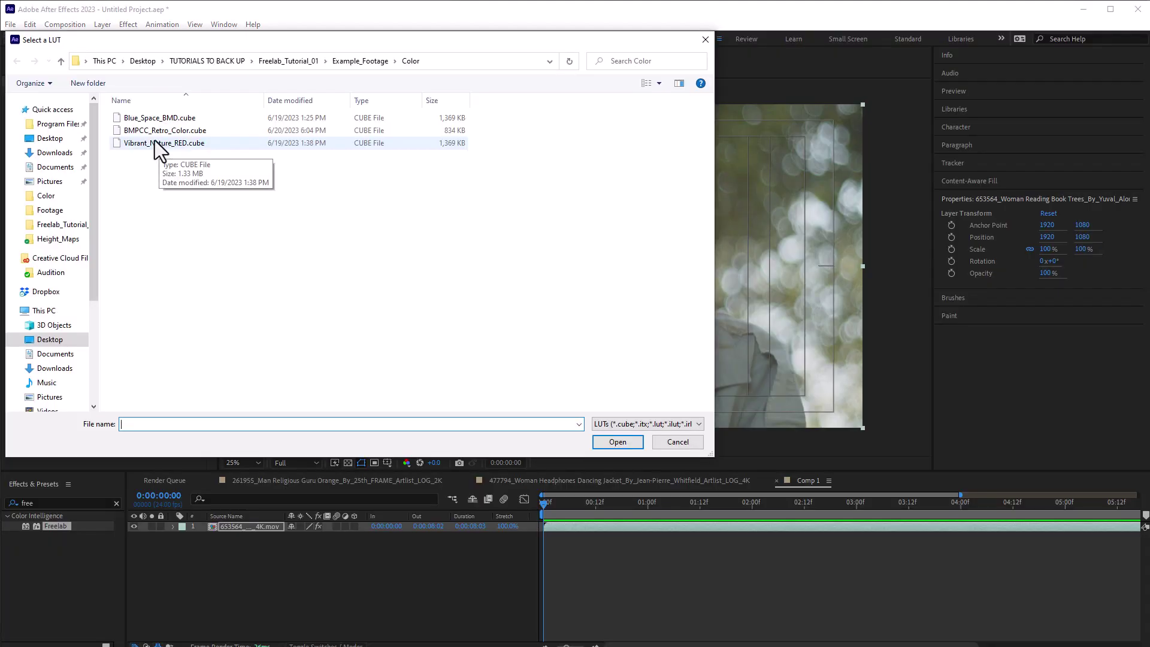
click(165, 130)
click(617, 441)
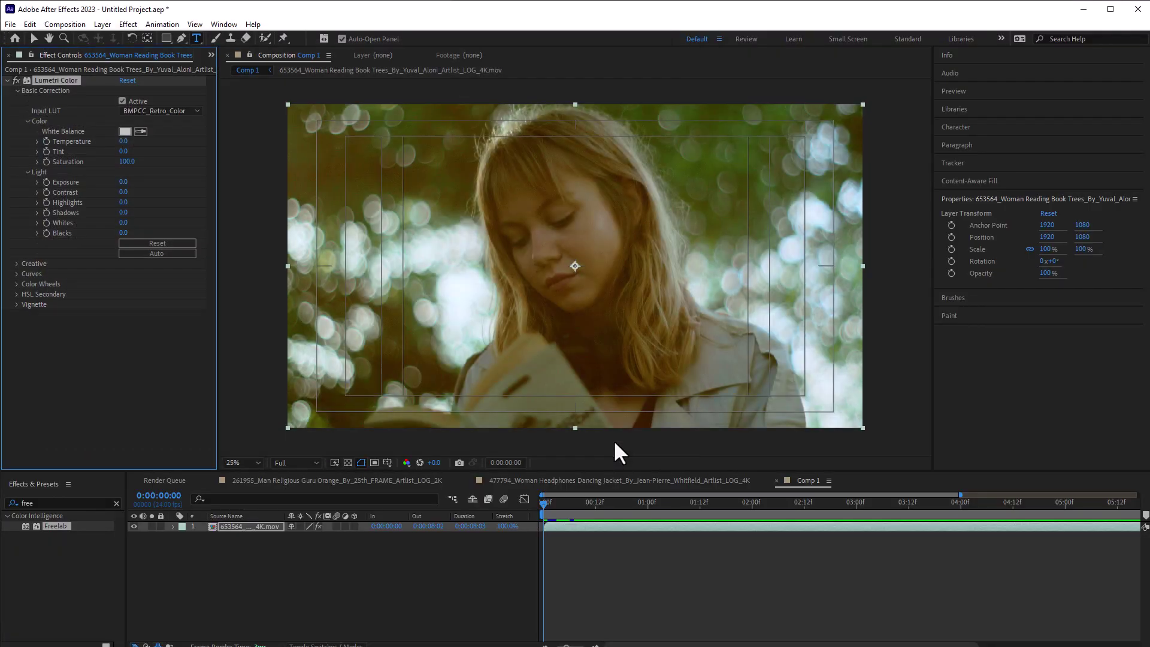
key(space)
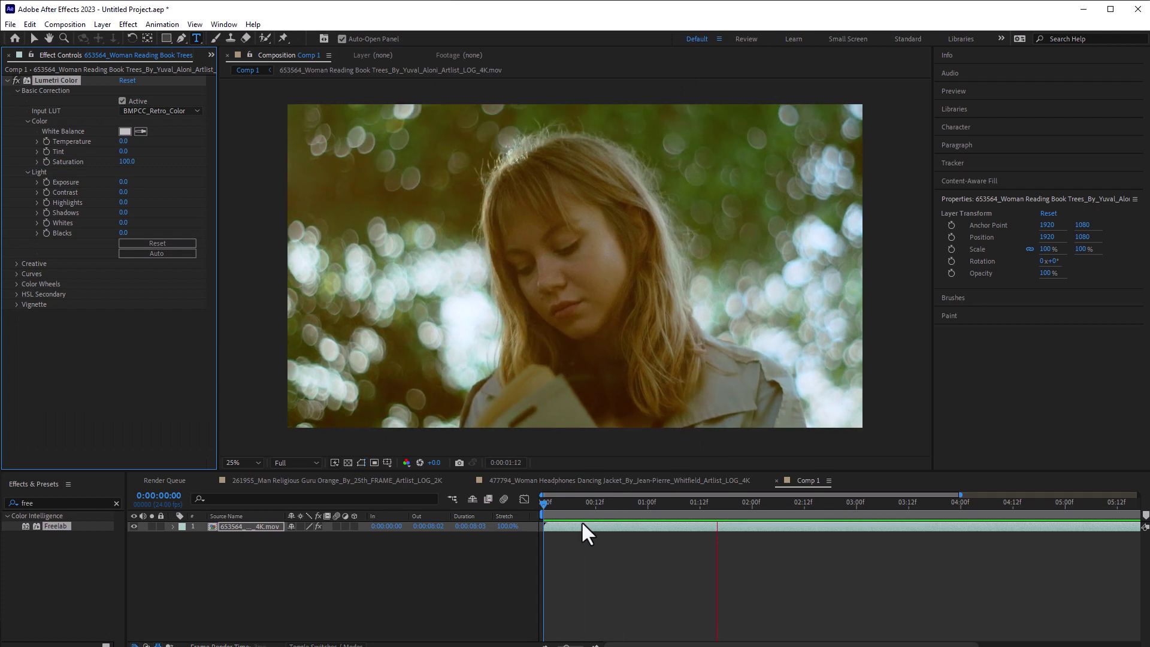
key(space)
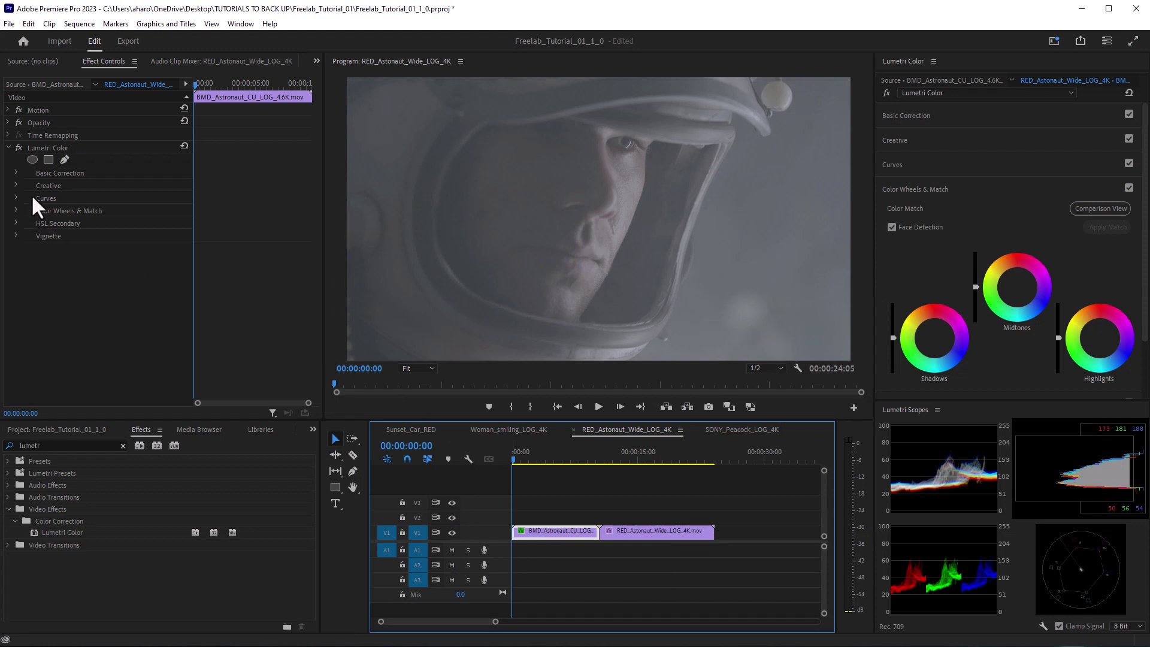
Load Blue_Space_BMD.cube as the Basic Correction input LUT on the close-up clip.
click(16, 172)
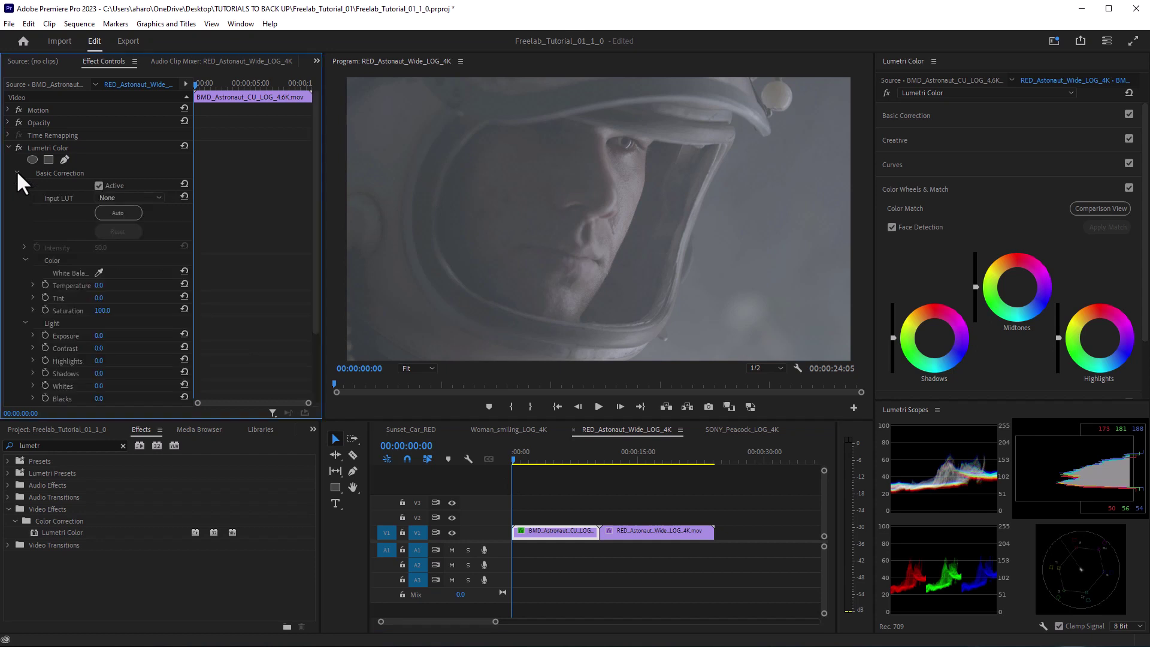
click(152, 196)
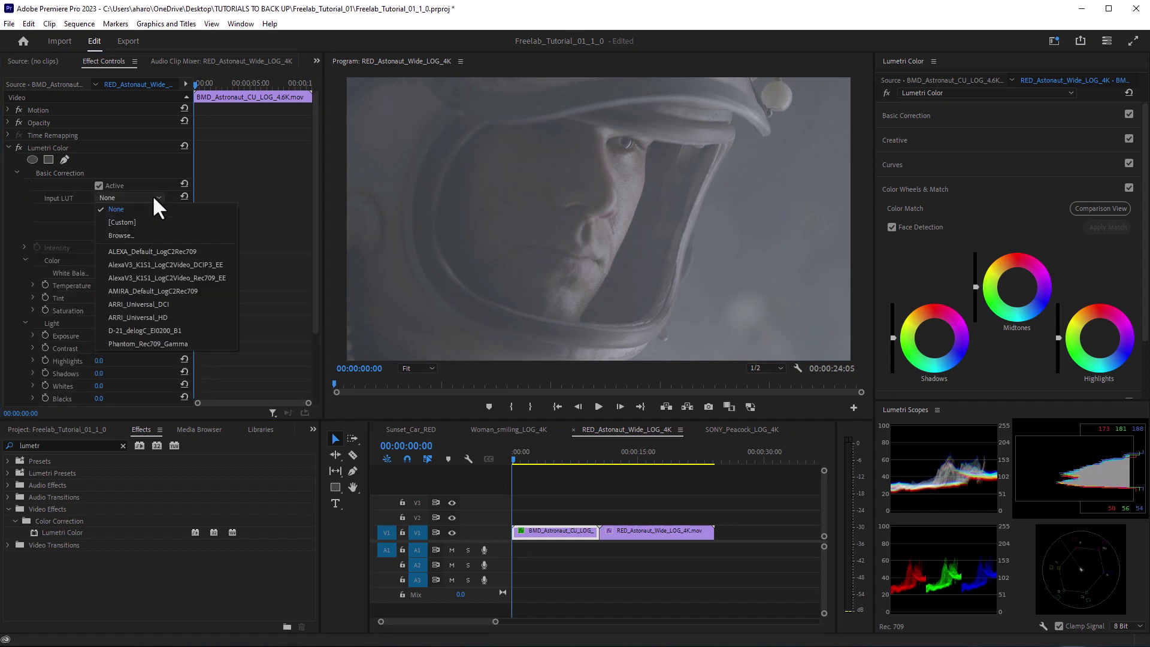
click(128, 223)
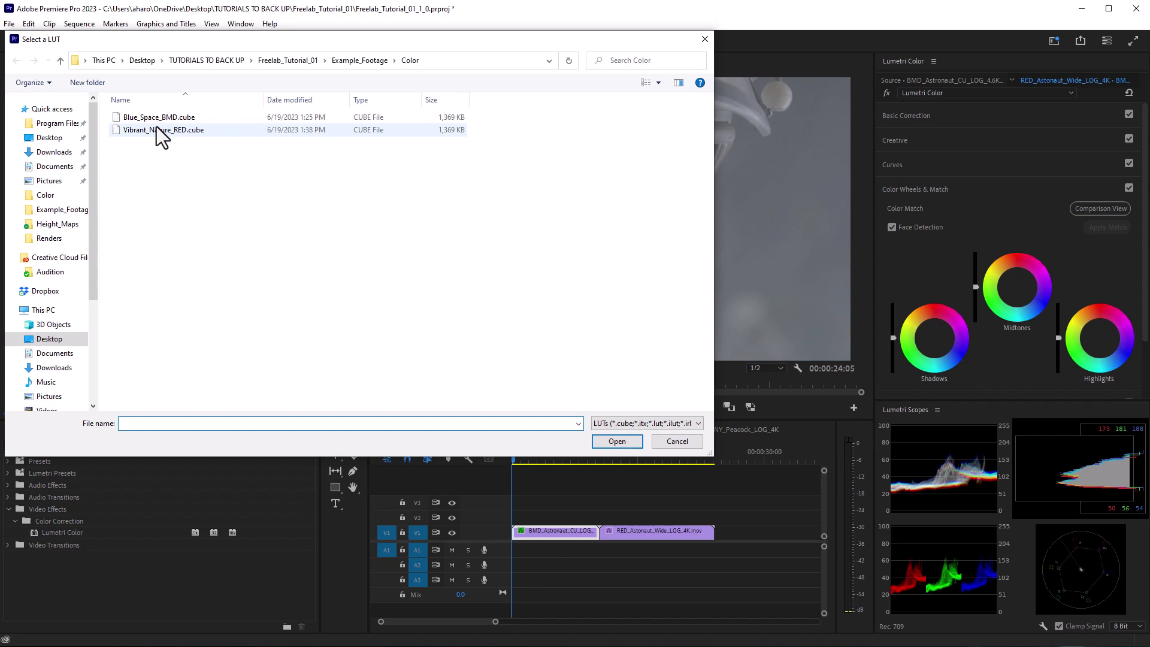
click(140, 119)
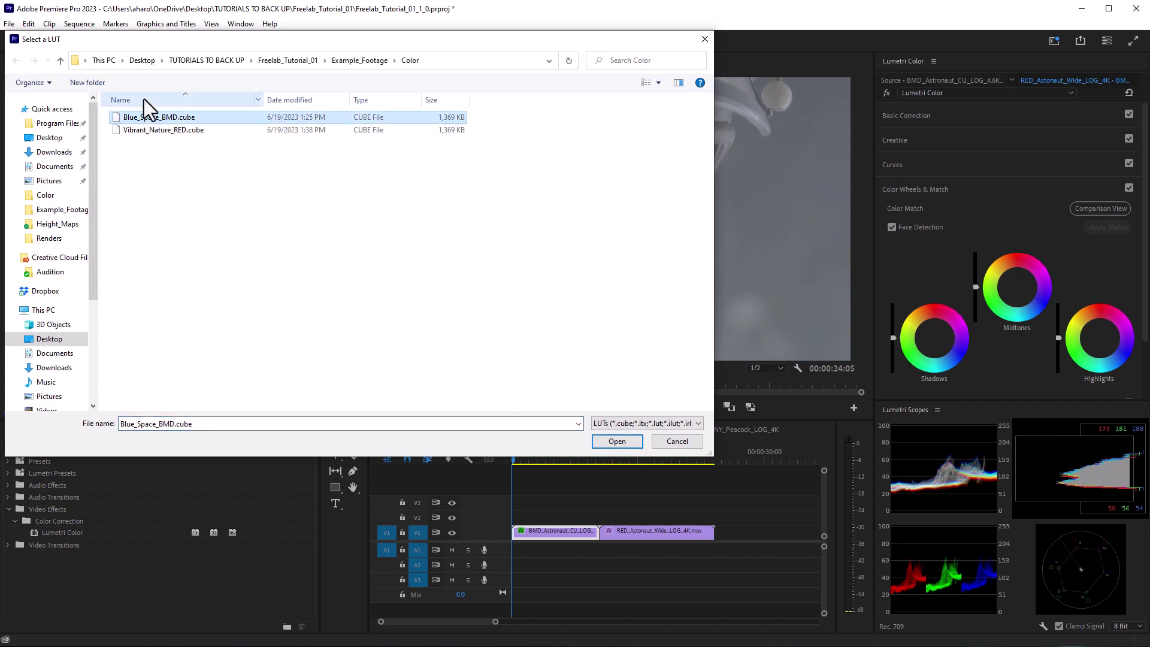
click(608, 440)
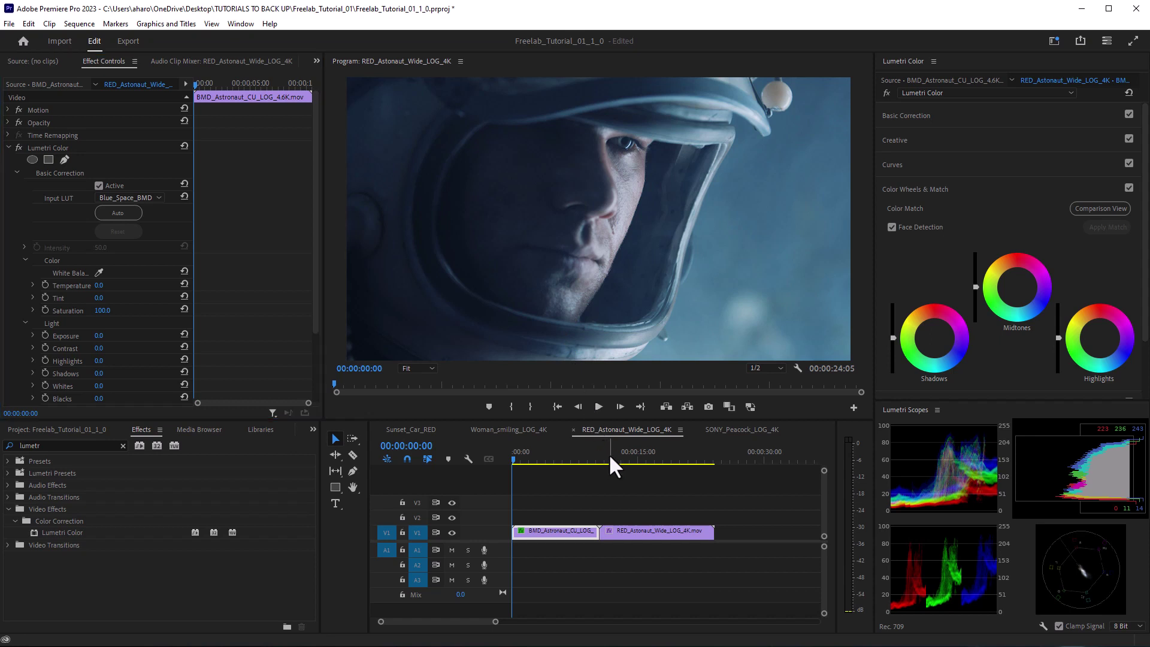
Move to the wide RED astronaut clip and give it the Blue_Space_BMD.cube input LUT.
drag(609, 455, 617, 453)
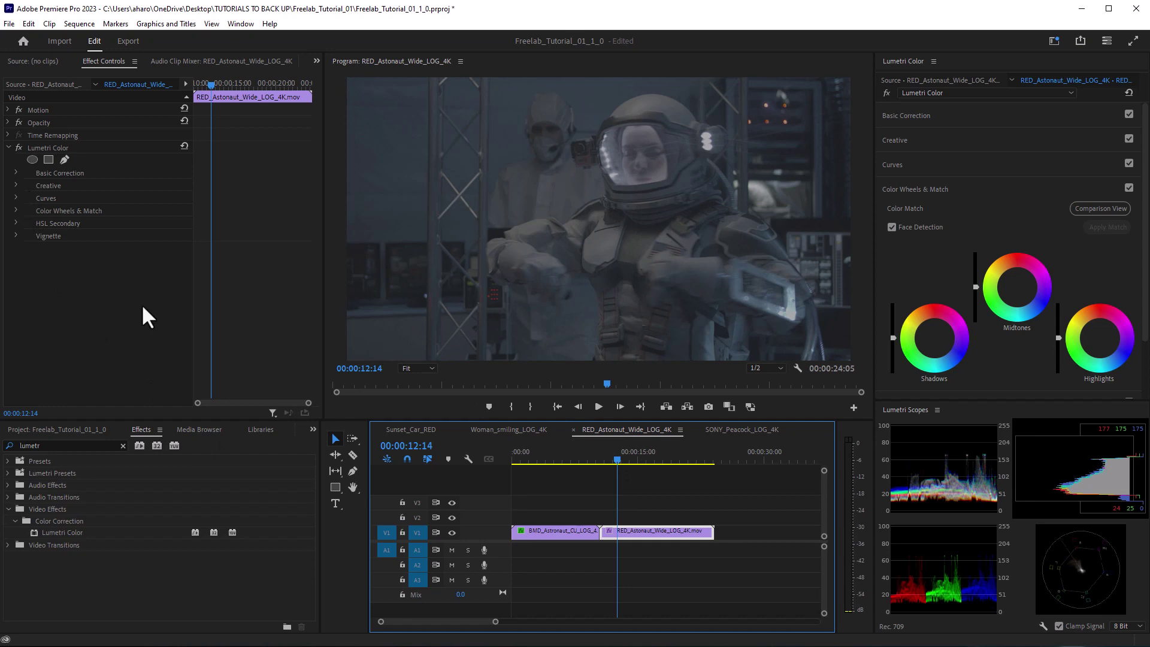
click(16, 172)
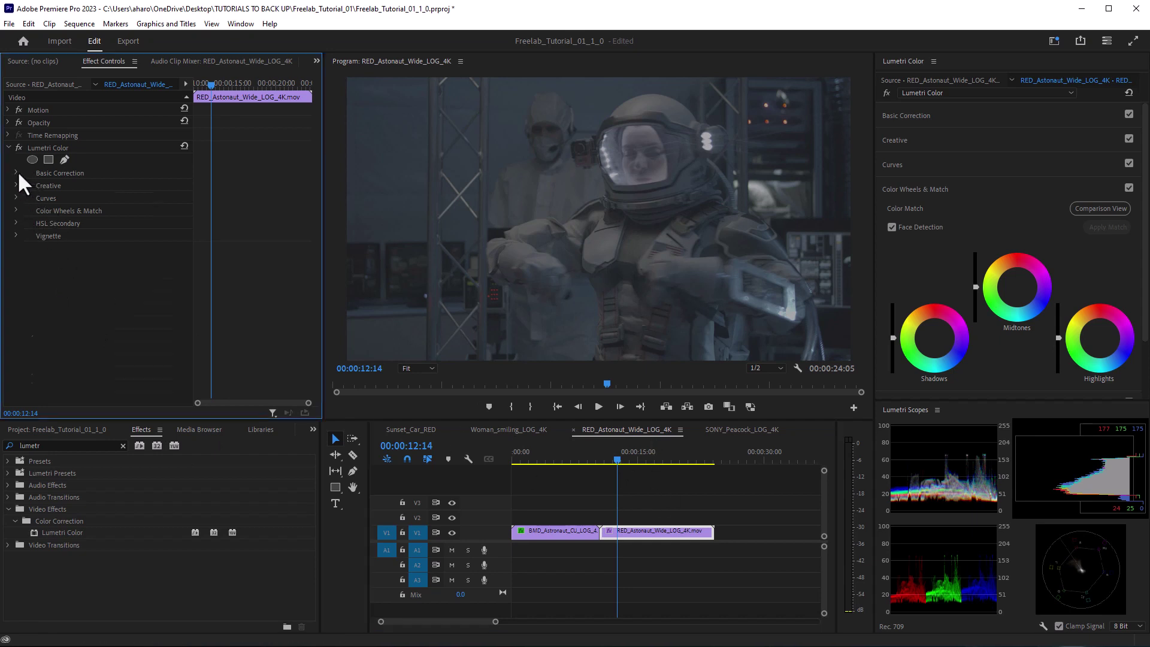
click(132, 206)
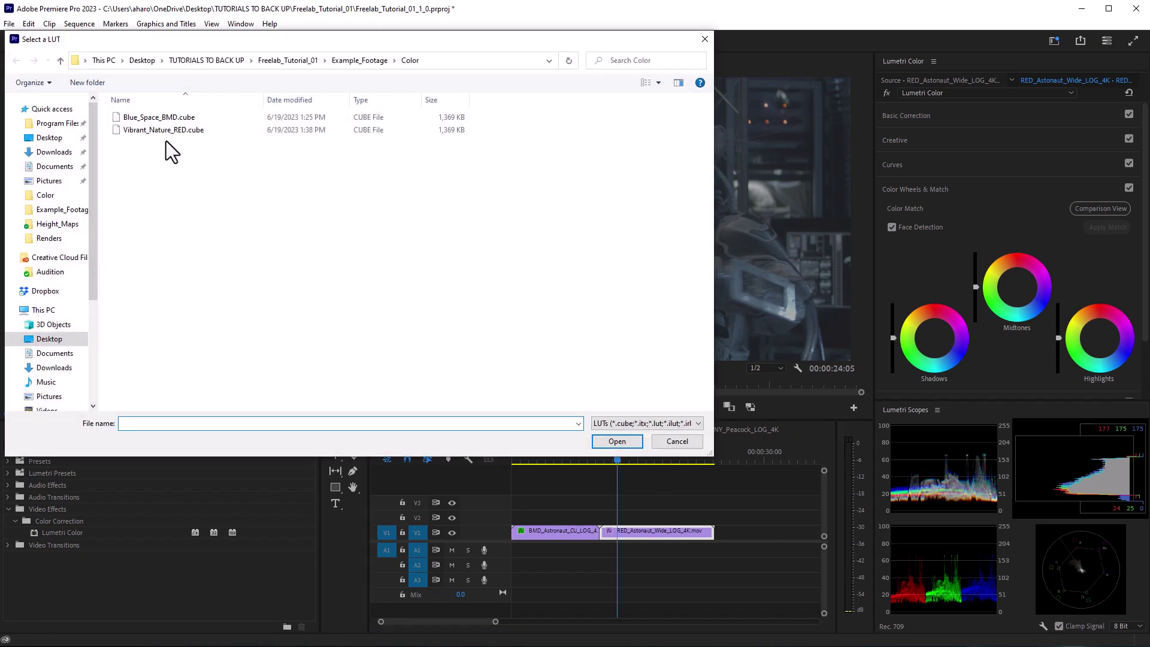
click(156, 116)
click(600, 442)
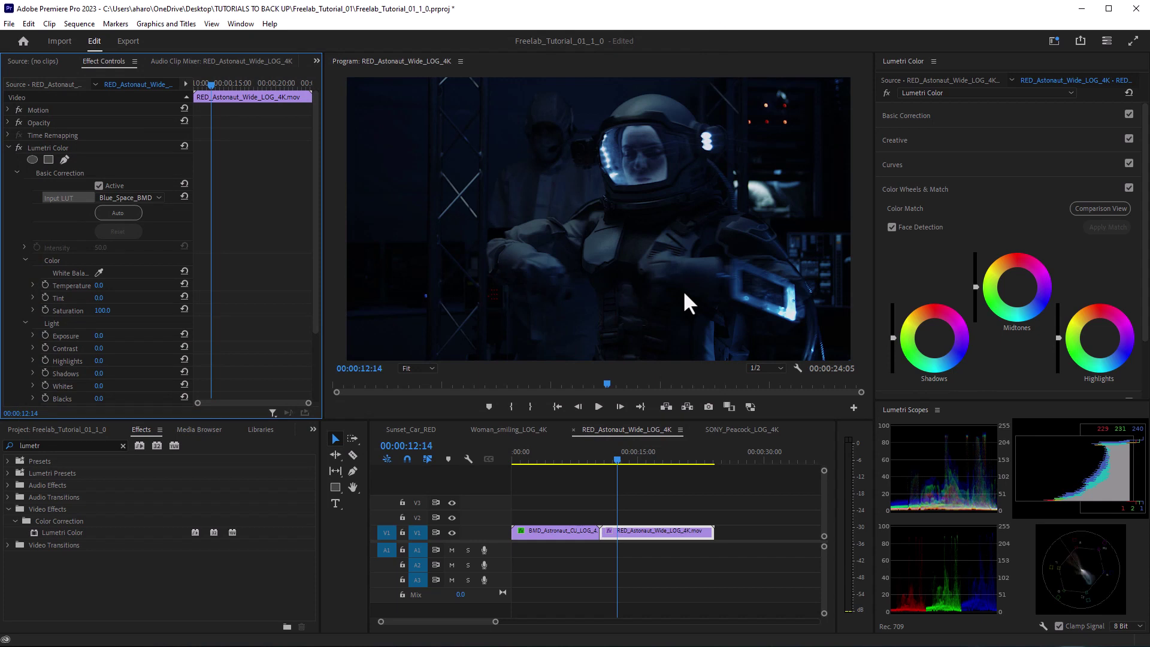
Disable Lumetri Color on the wide and close-up clips, then search Effects for 'freel'.
key(shift+3)
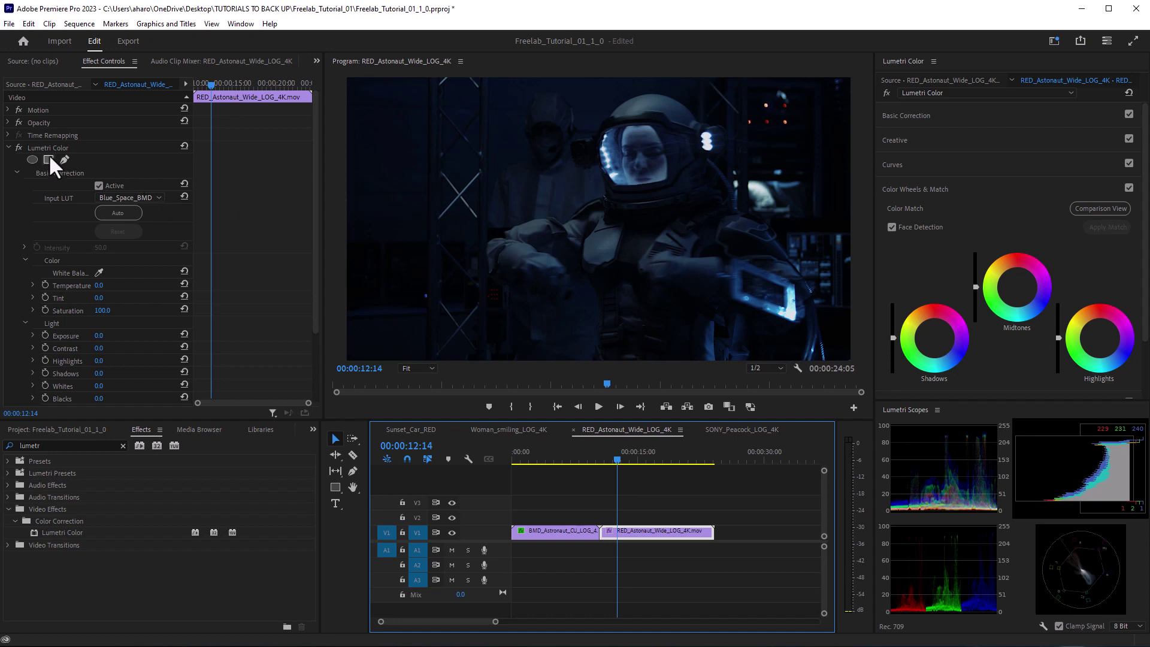
click(19, 147)
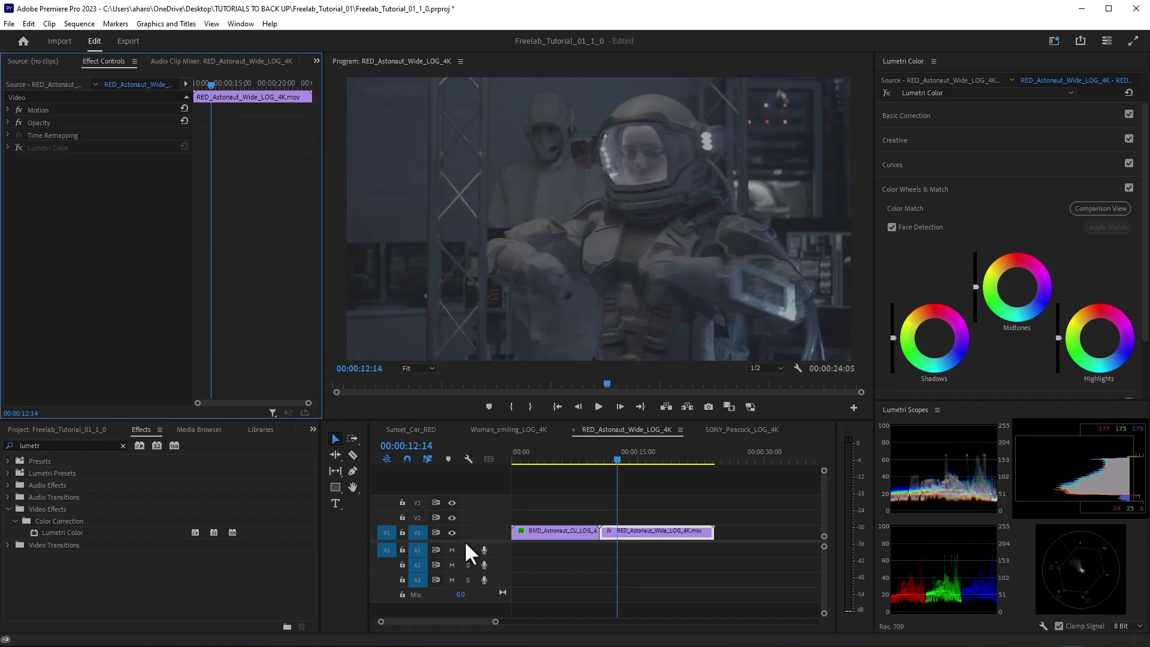
click(554, 530)
drag(527, 455, 469, 465)
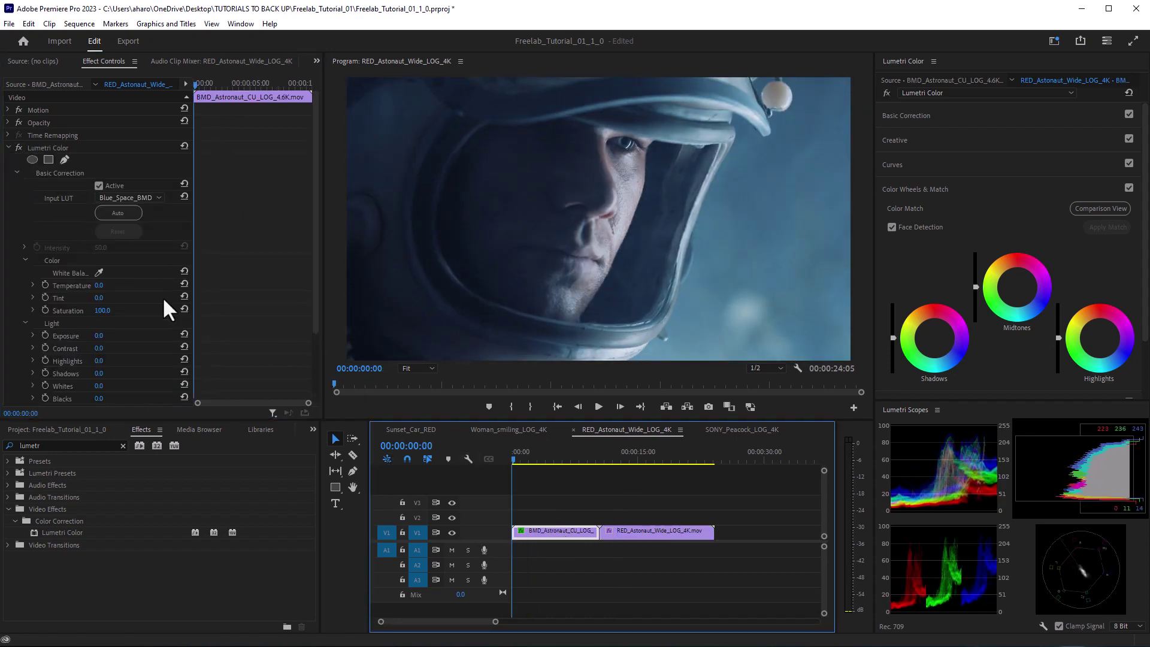
click(16, 148)
click(7, 147)
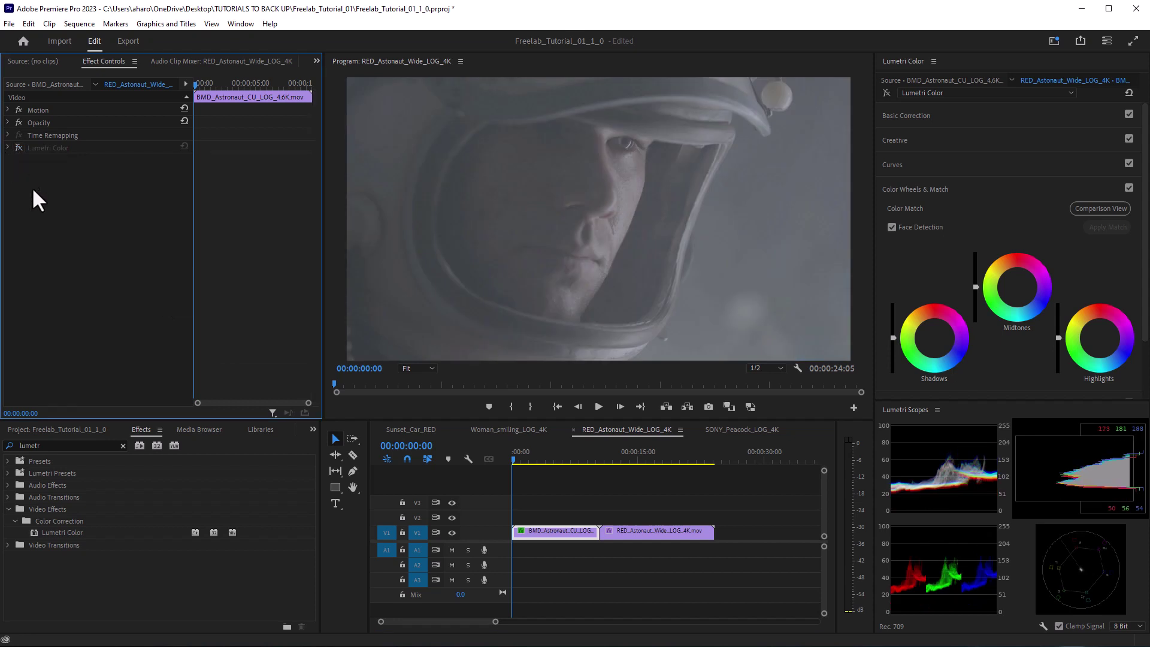
click(47, 446)
text(freel)
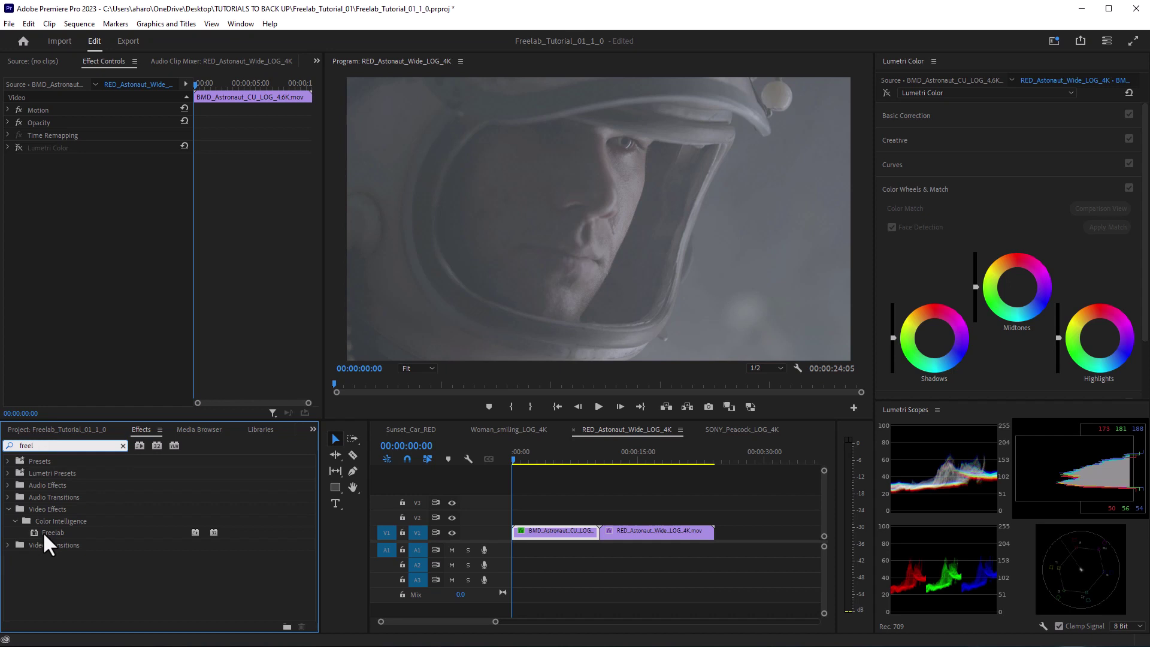
Drop the Freelab effect onto the BMD_Astronaut_CU clip in the timeline.
drag(43, 532, 527, 537)
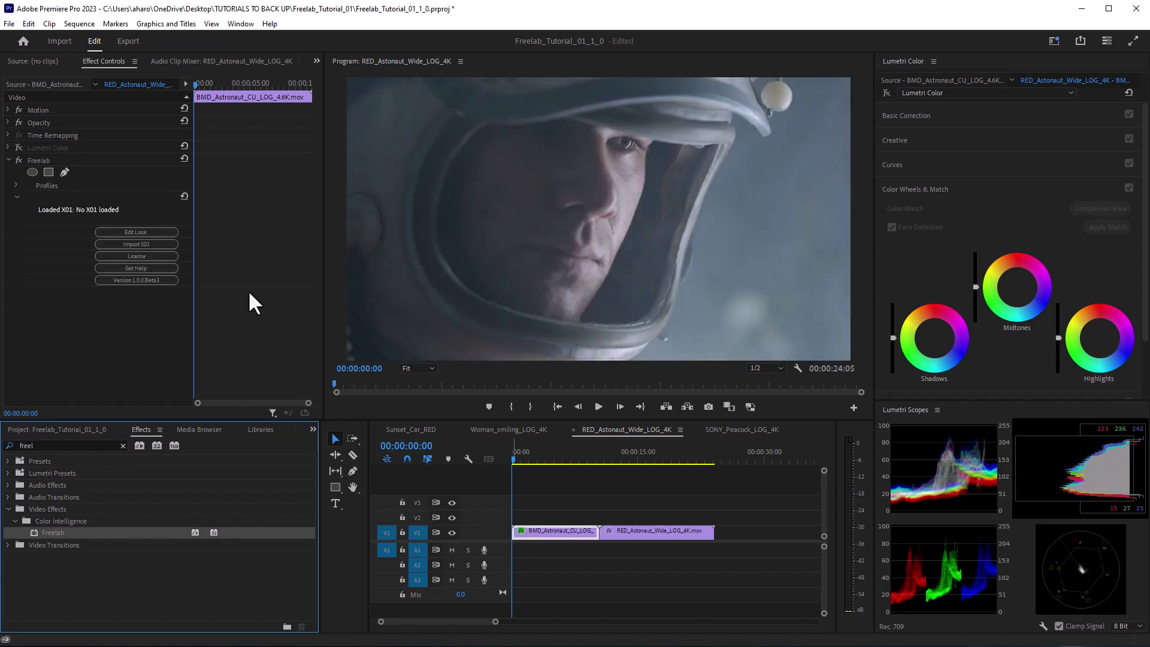
click(157, 246)
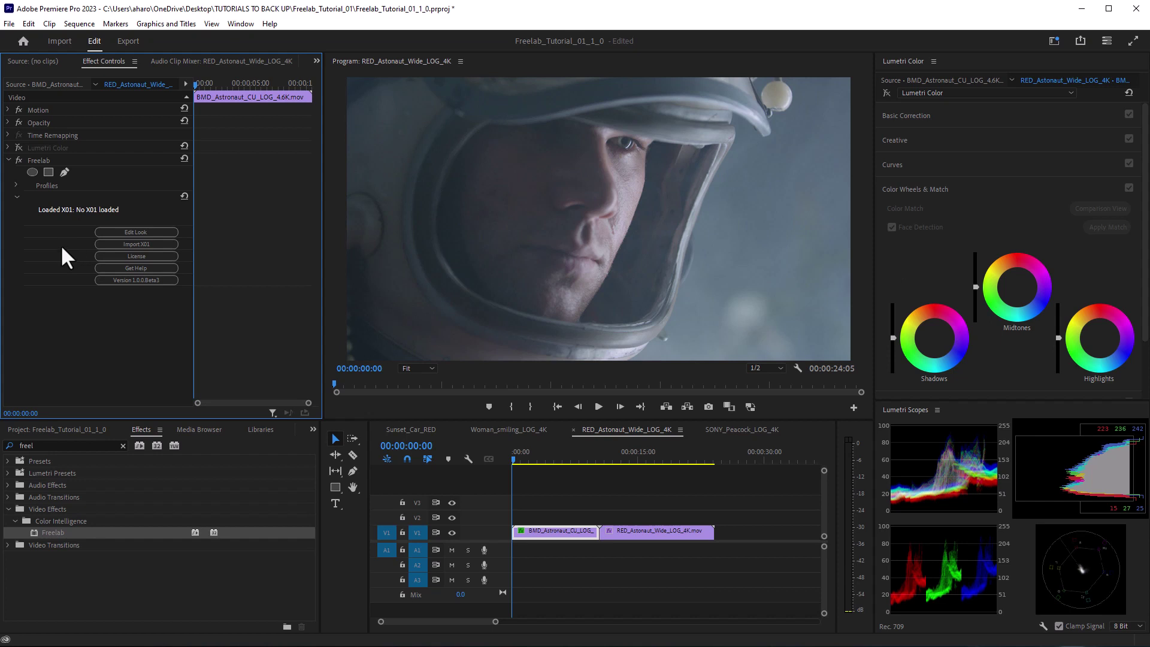
Set Freelab's input profile to BMD GEN5 Prores on the close-up clip.
click(16, 184)
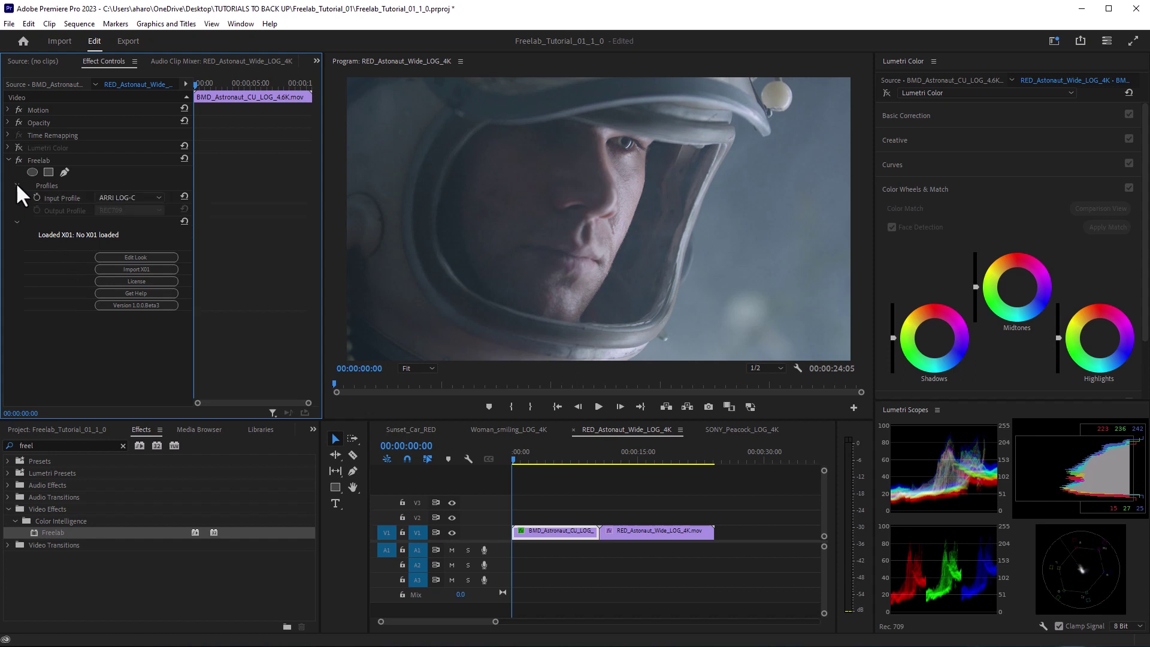
click(131, 198)
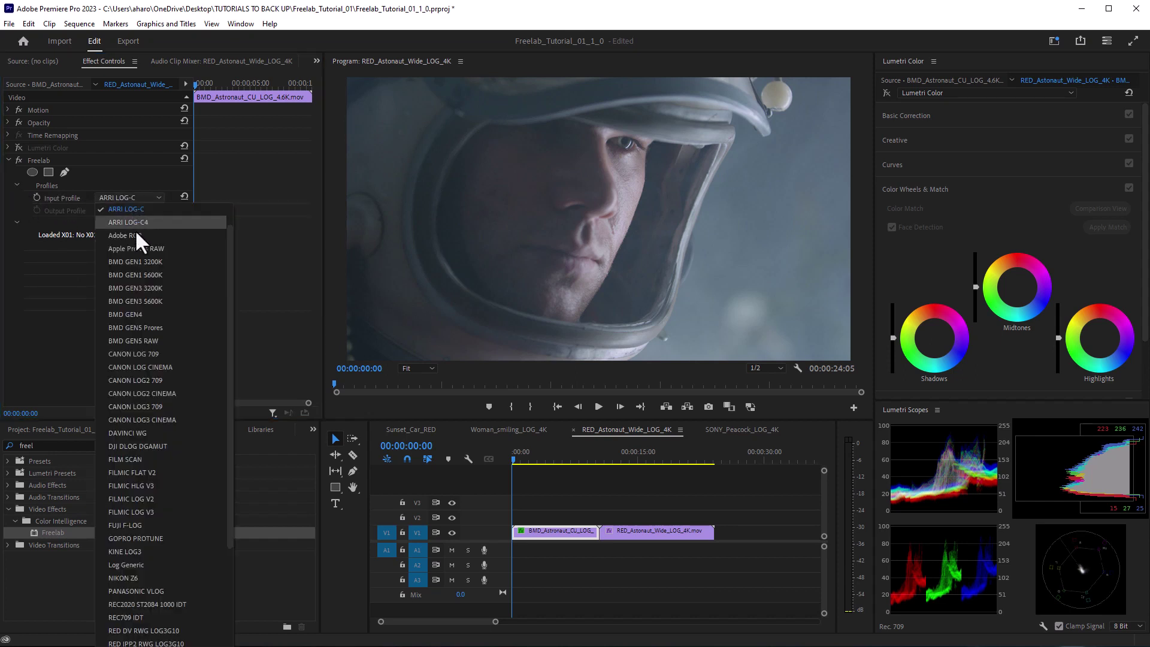
click(169, 329)
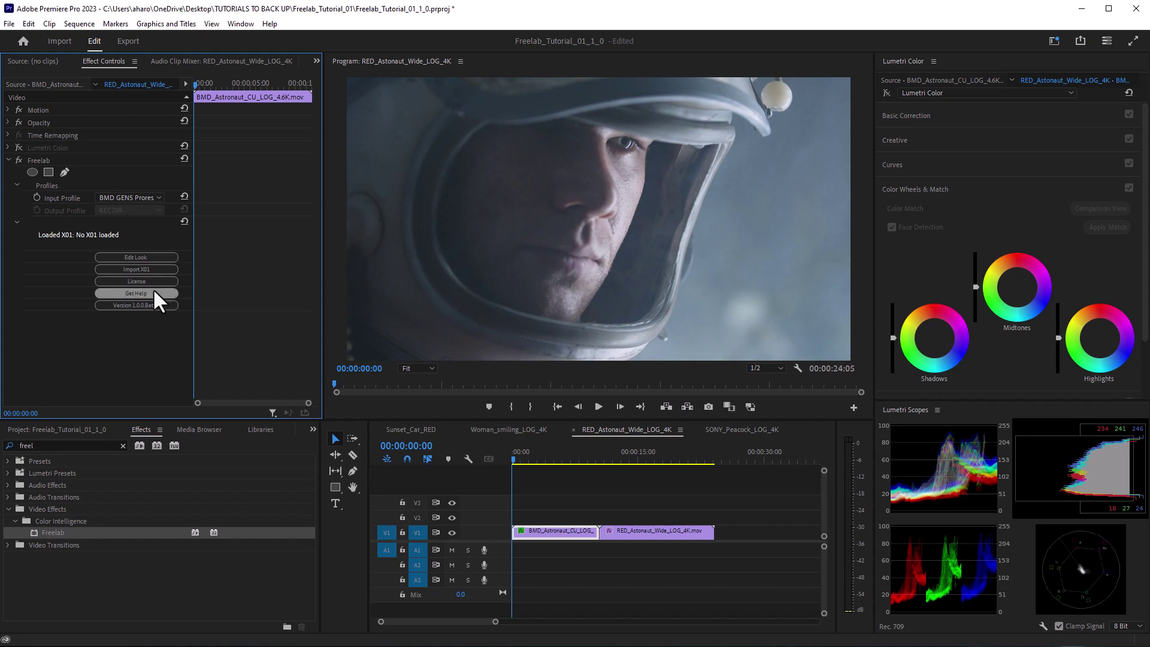
Import the Blue_Space X01 look onto the close-up clip.
click(151, 269)
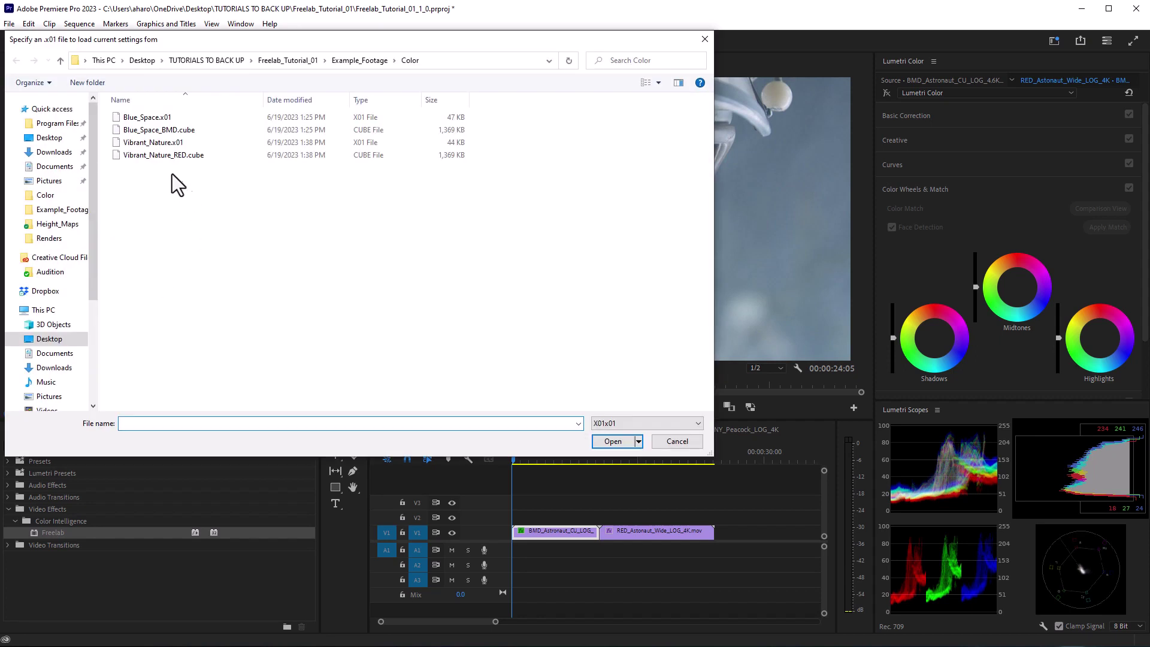
click(141, 118)
click(612, 441)
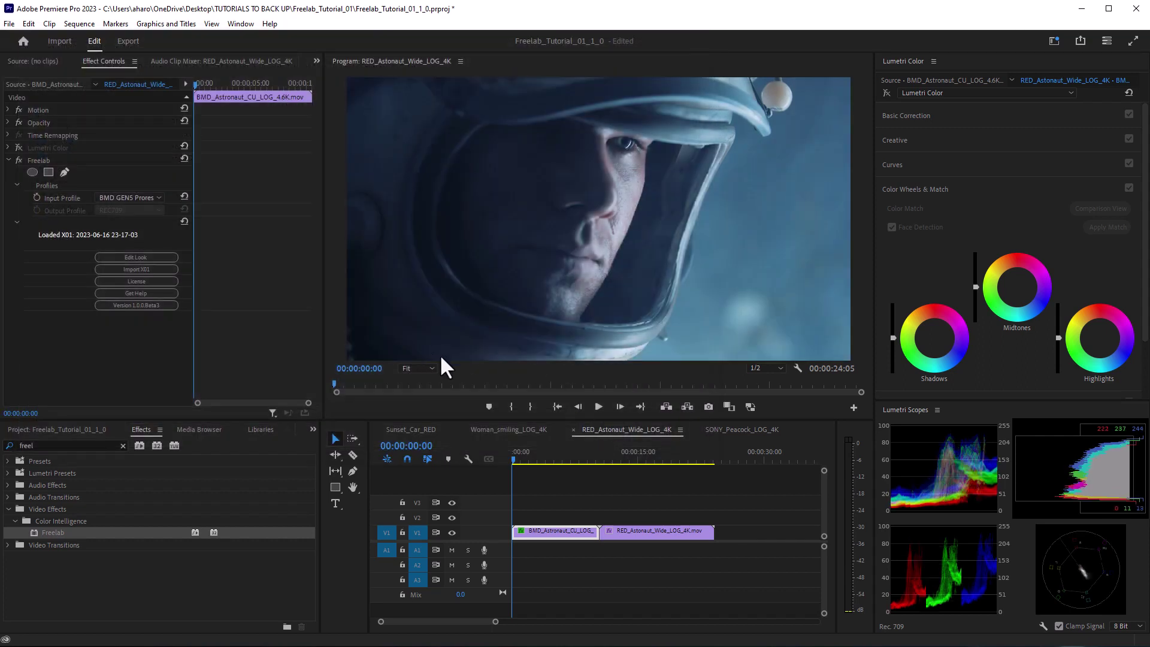
Apply Freelab to the wide RED clip with the RED DV RWG LOG3G10 profile.
drag(522, 456, 653, 459)
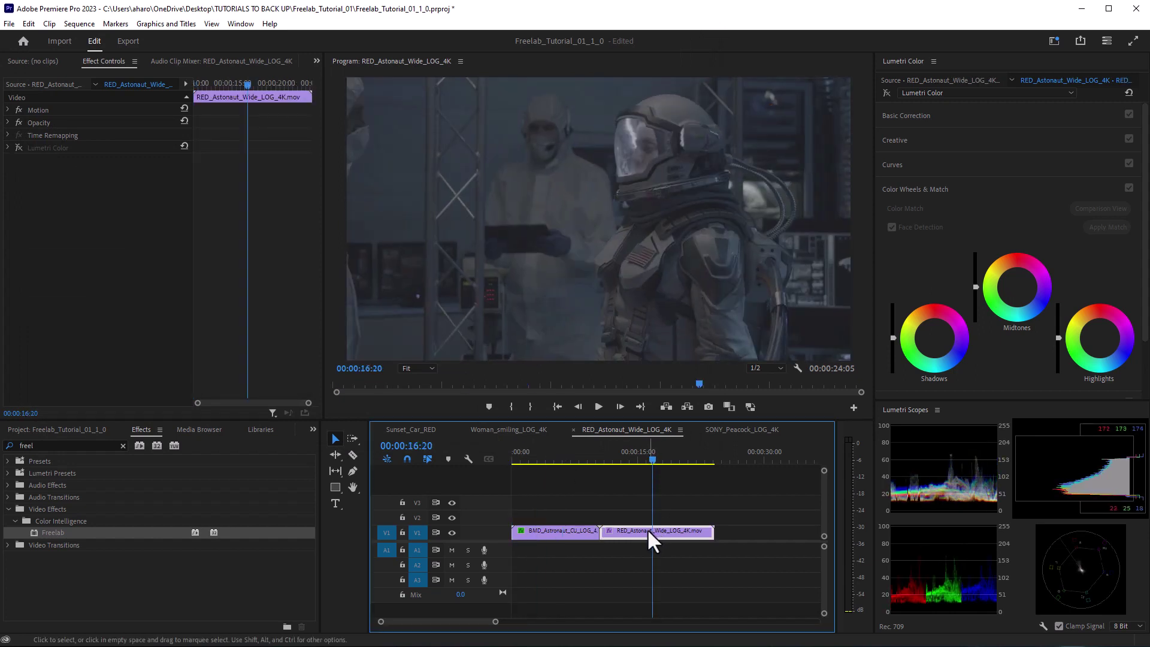
drag(64, 536, 597, 532)
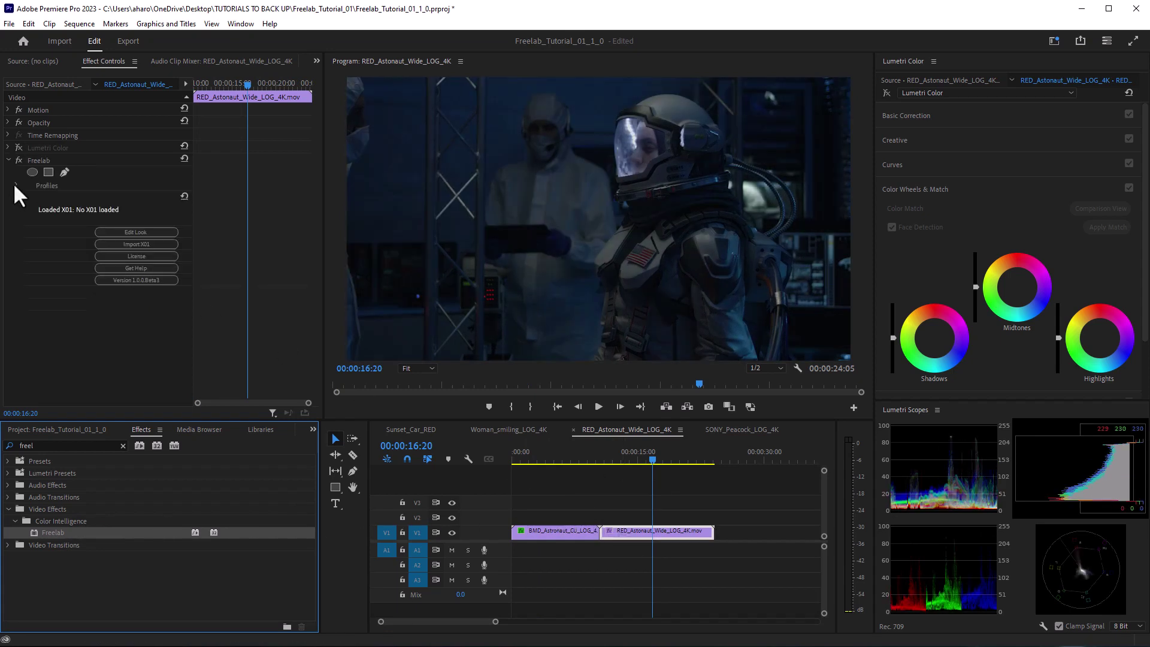
click(114, 197)
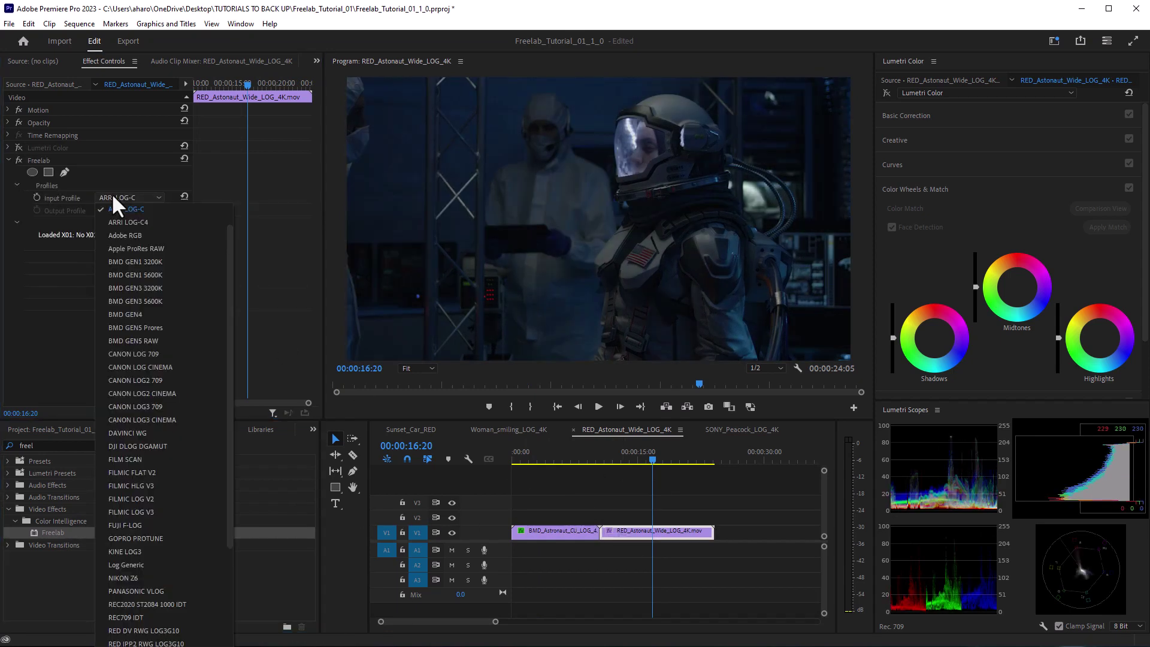
click(142, 630)
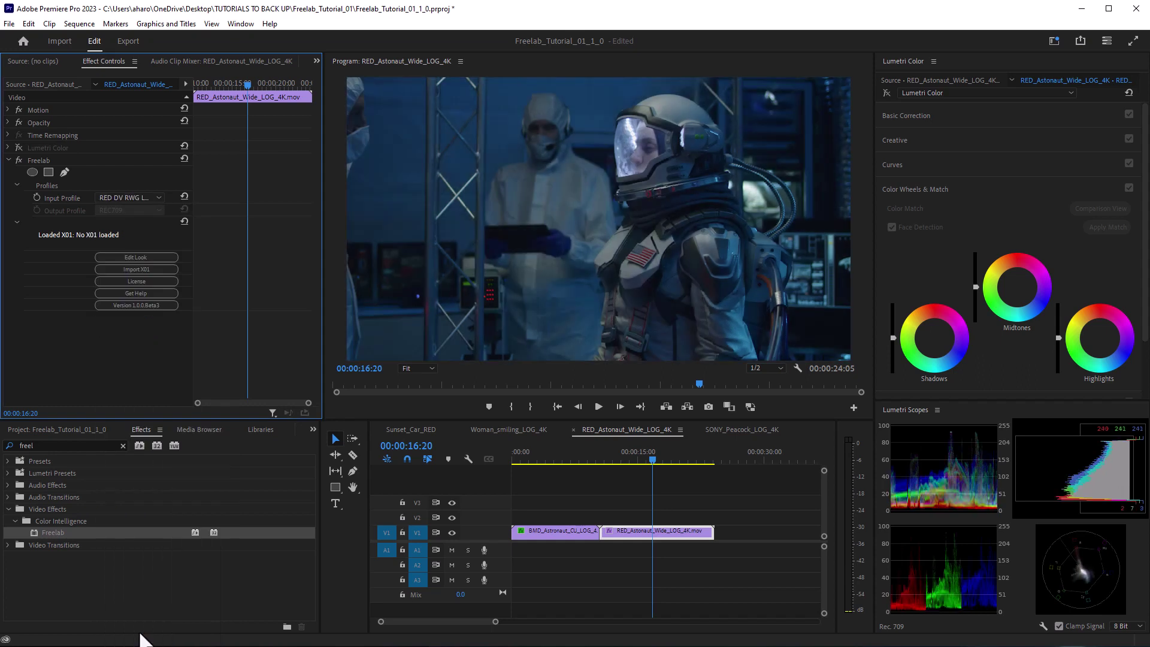
Load the Blue_Space.x01 look onto the wide astronaut clip.
click(140, 269)
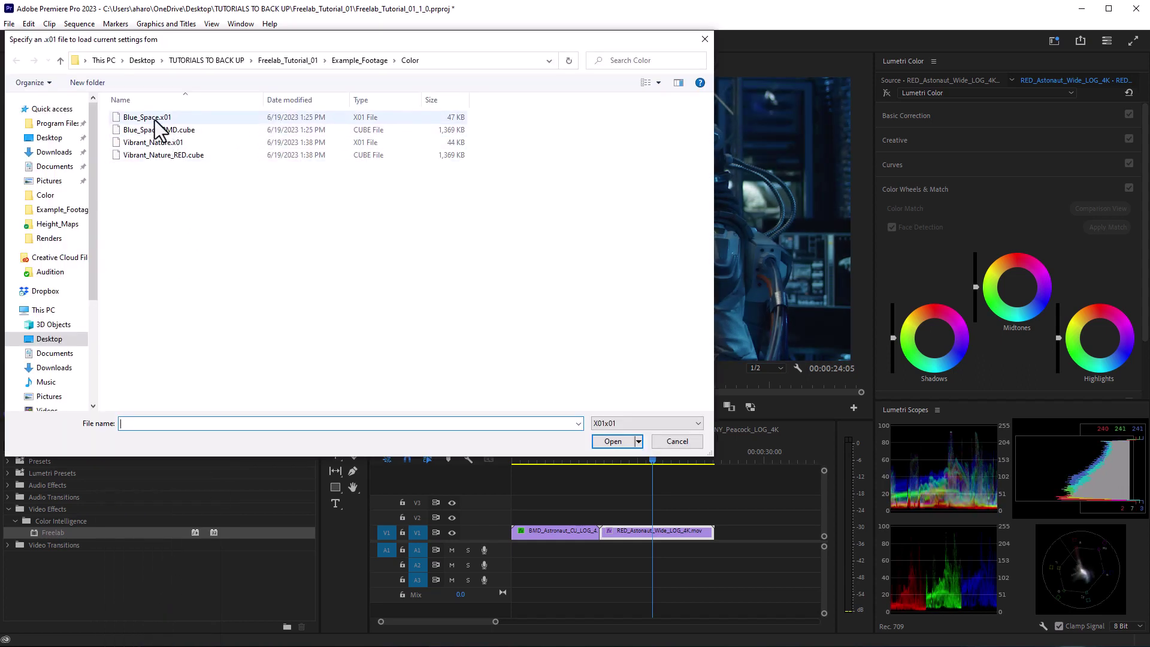
click(154, 120)
click(596, 443)
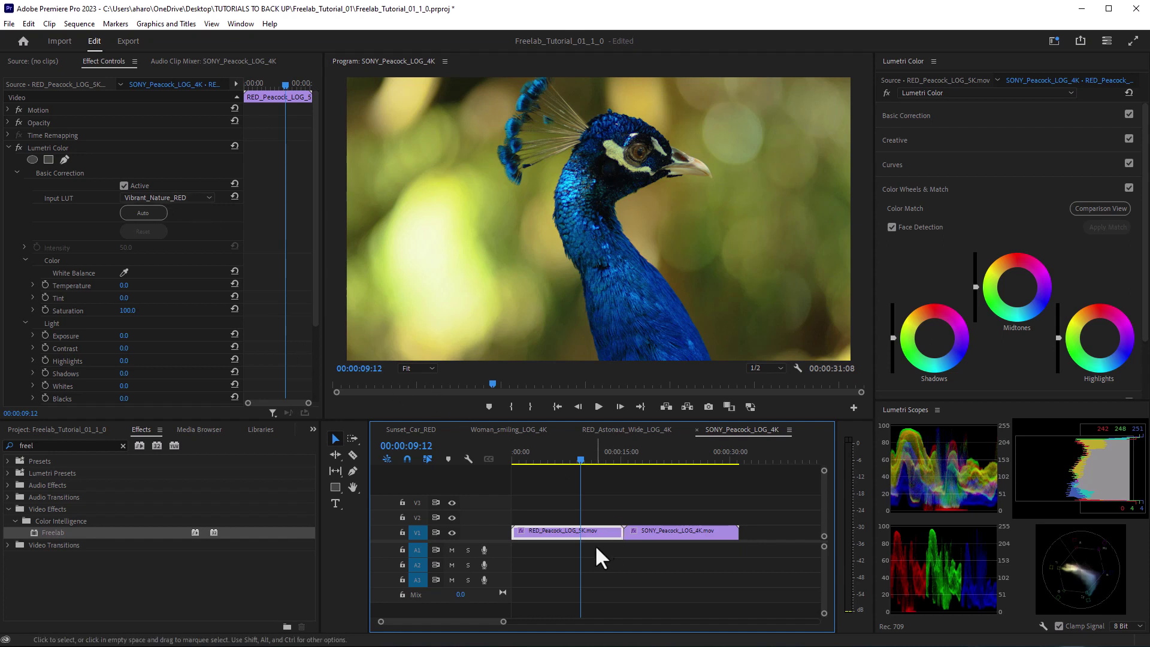
Select the RED peacock clip, turn off Lumetri Color, and enable and expand Freelab.
click(646, 460)
click(663, 528)
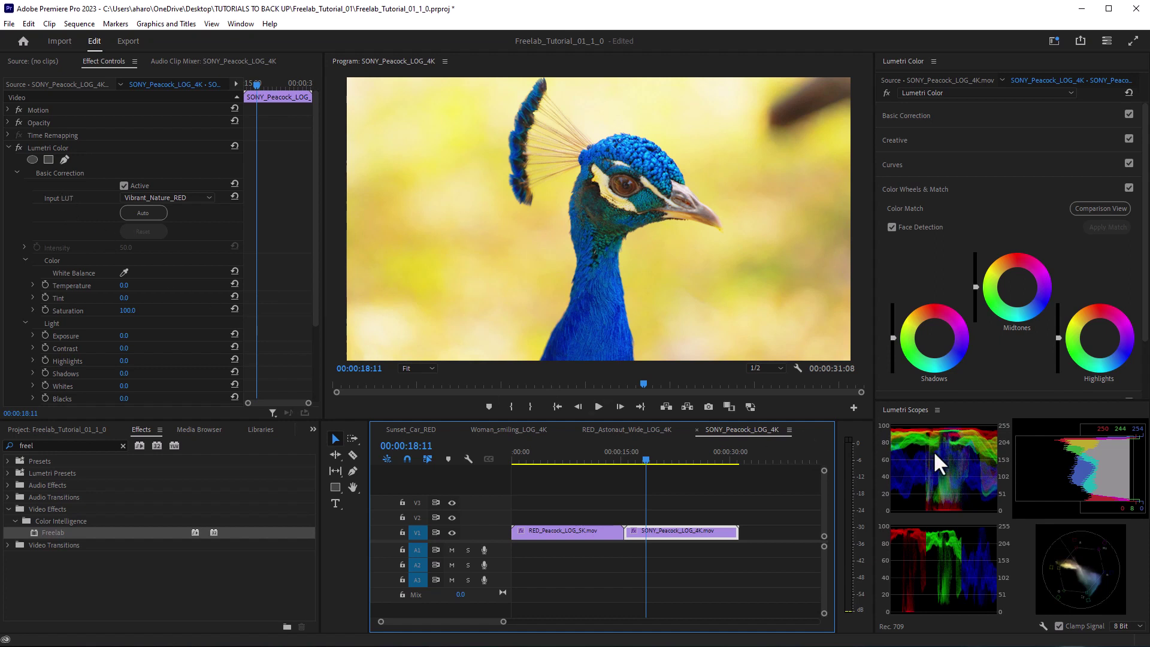
click(573, 456)
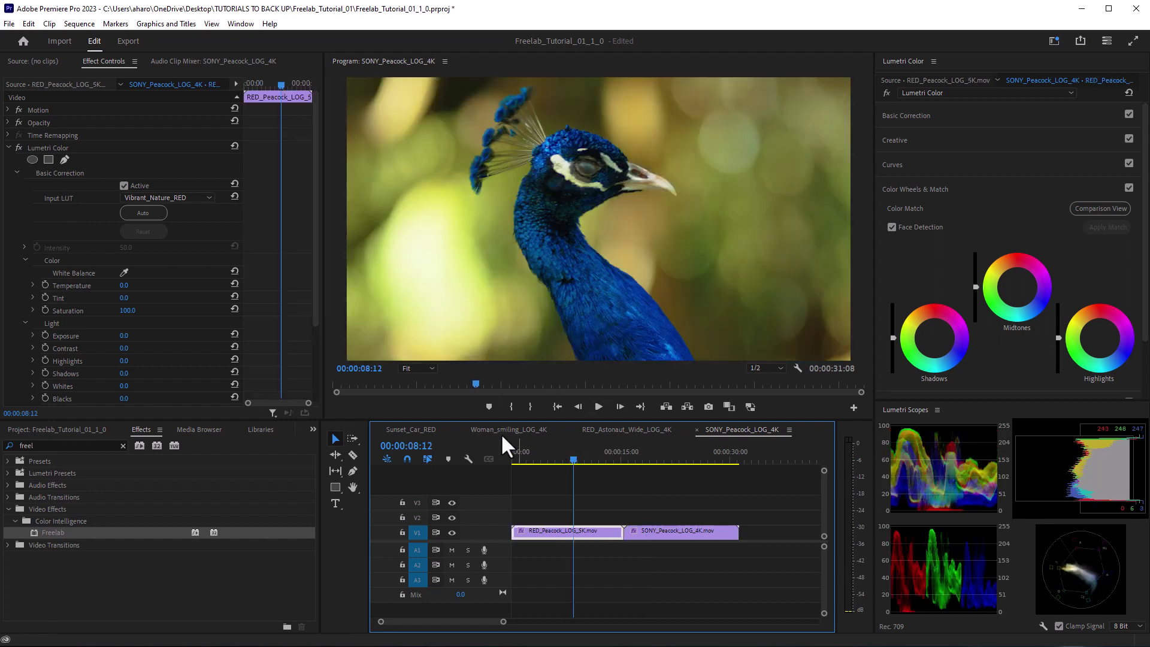
click(17, 148)
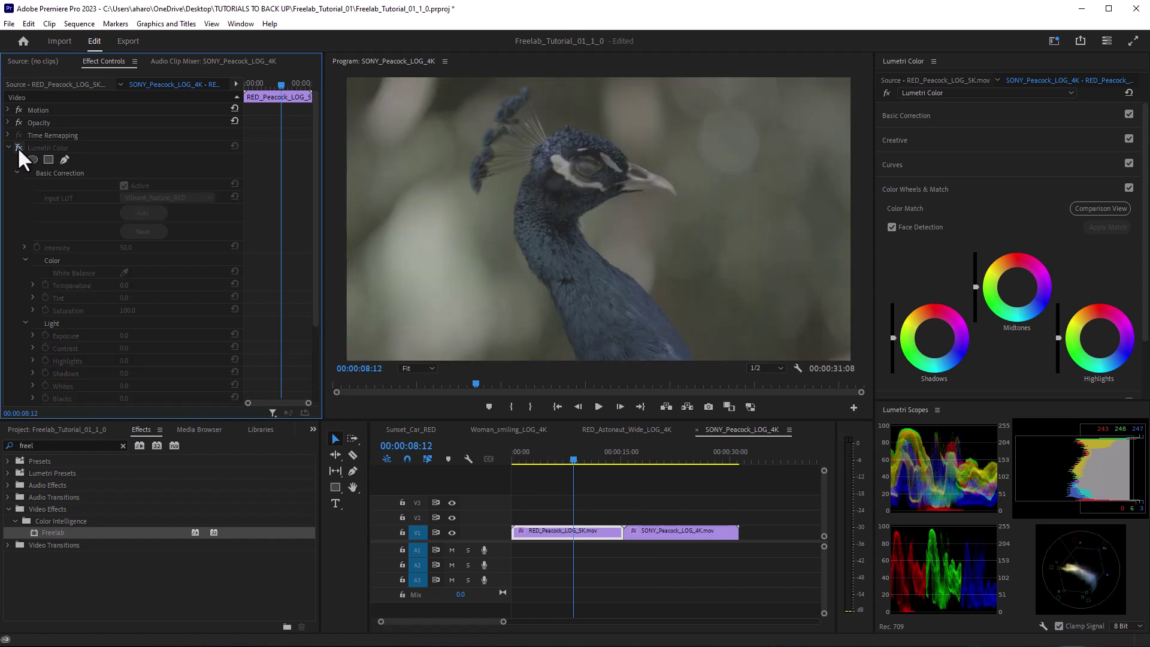
click(19, 160)
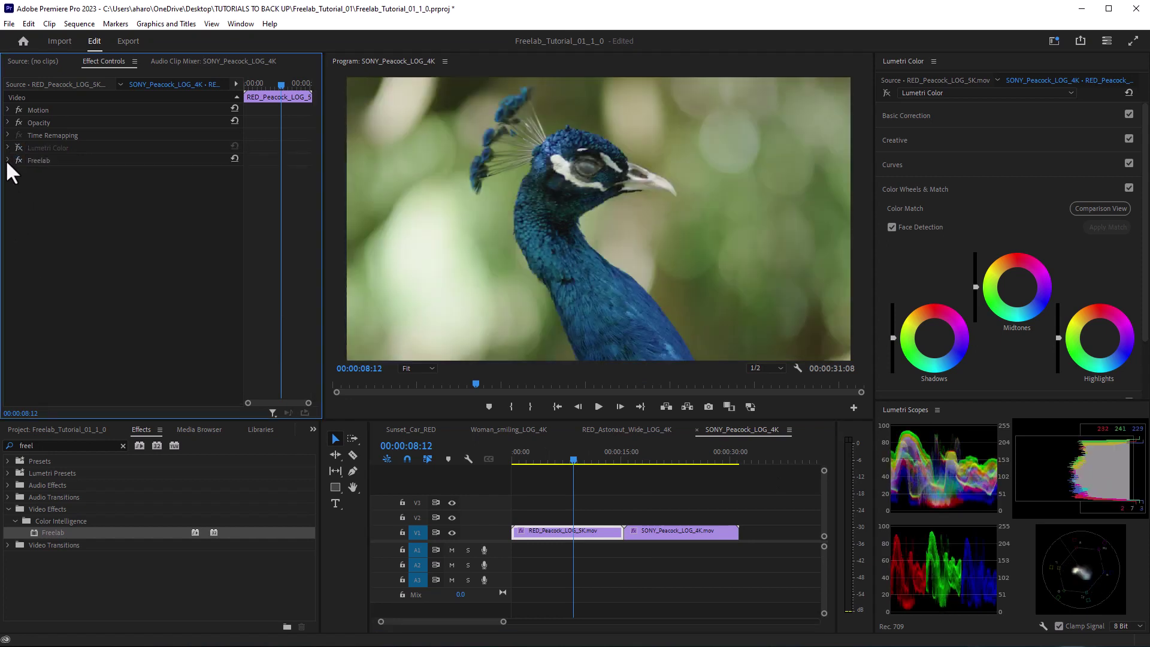
click(8, 160)
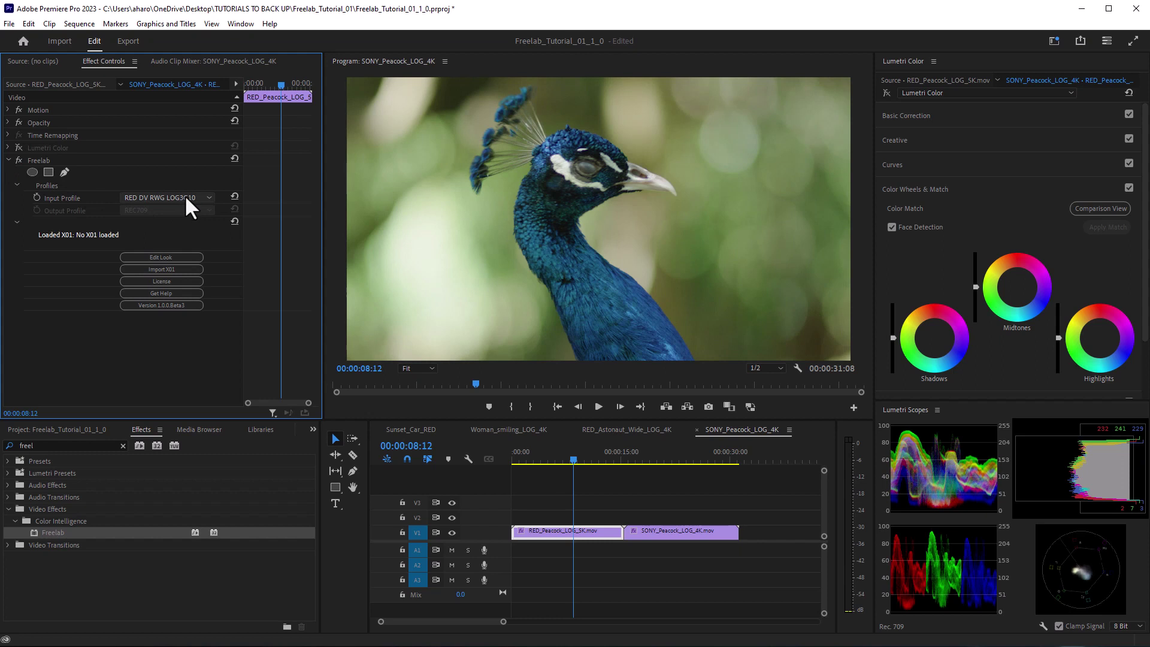
Import the Vibrant_Nature.x01 look onto the RED peacock clip.
click(160, 270)
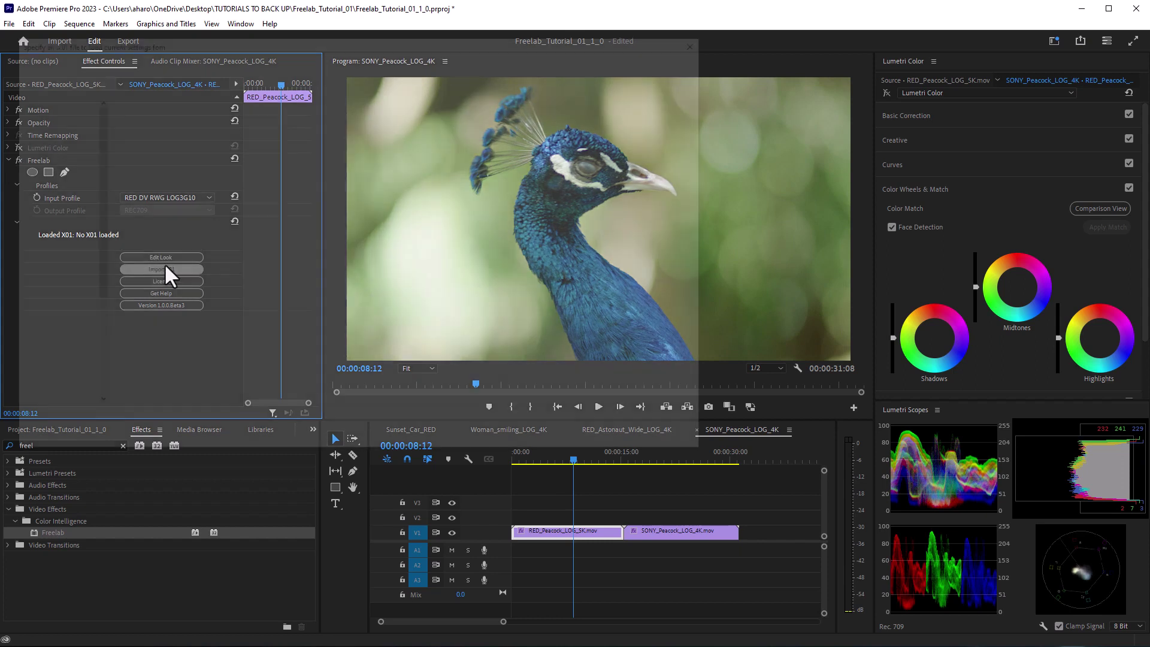
click(164, 142)
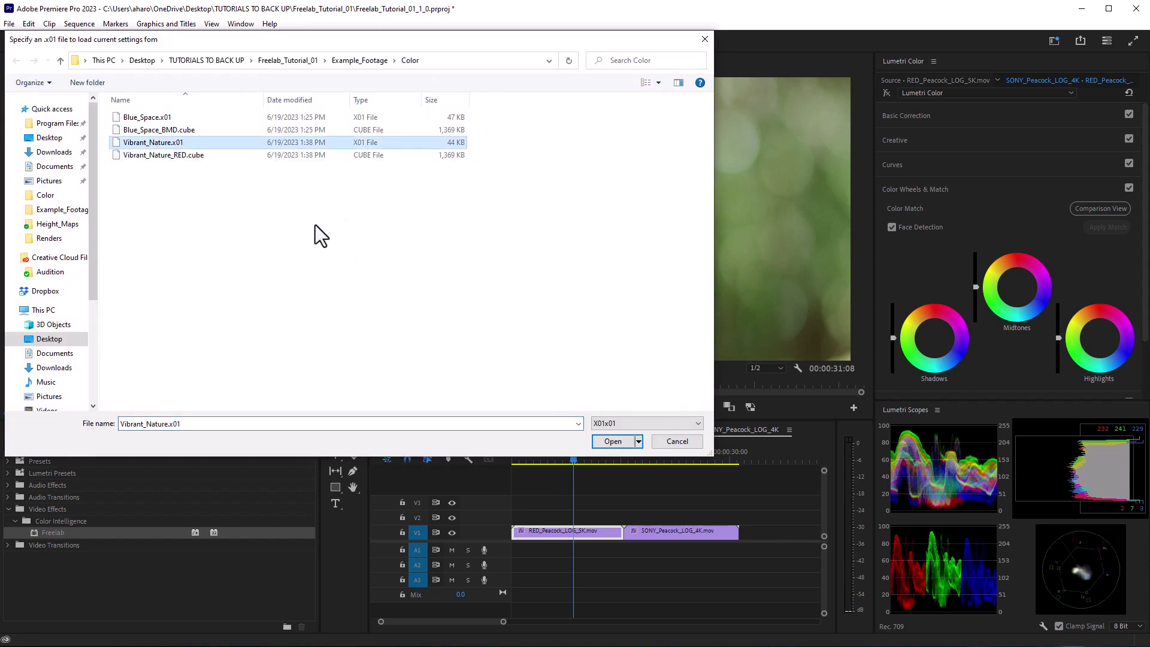
click(607, 446)
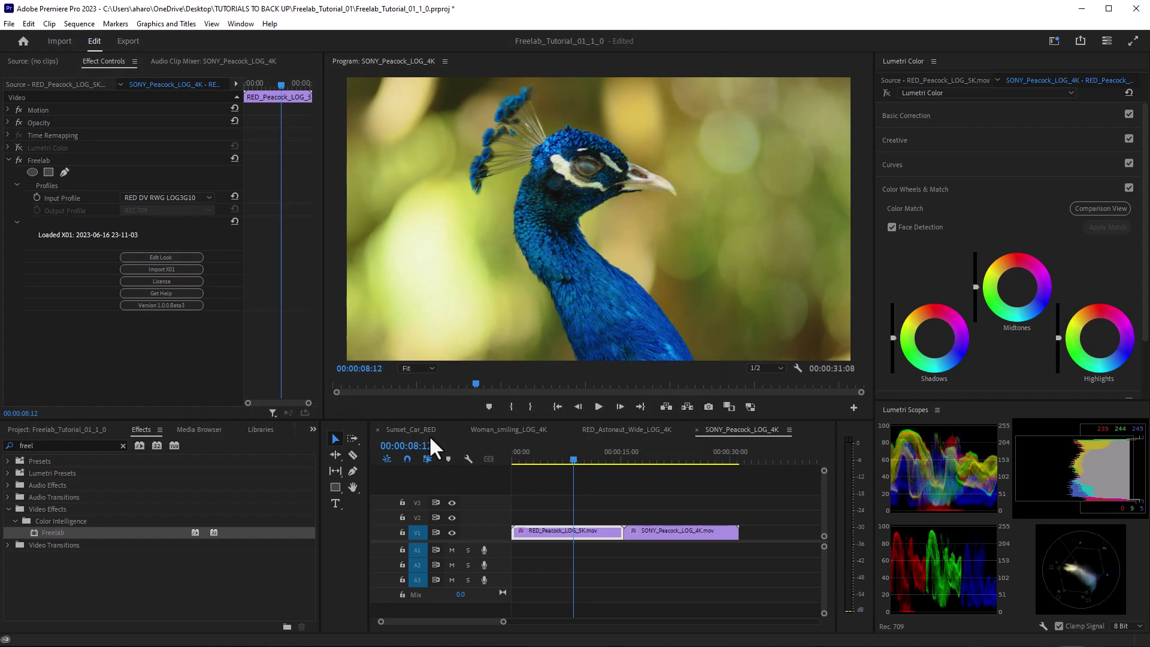
Select the SONY peacock clip, disable its Lumetri Color, and enable Freelab.
click(674, 461)
click(674, 531)
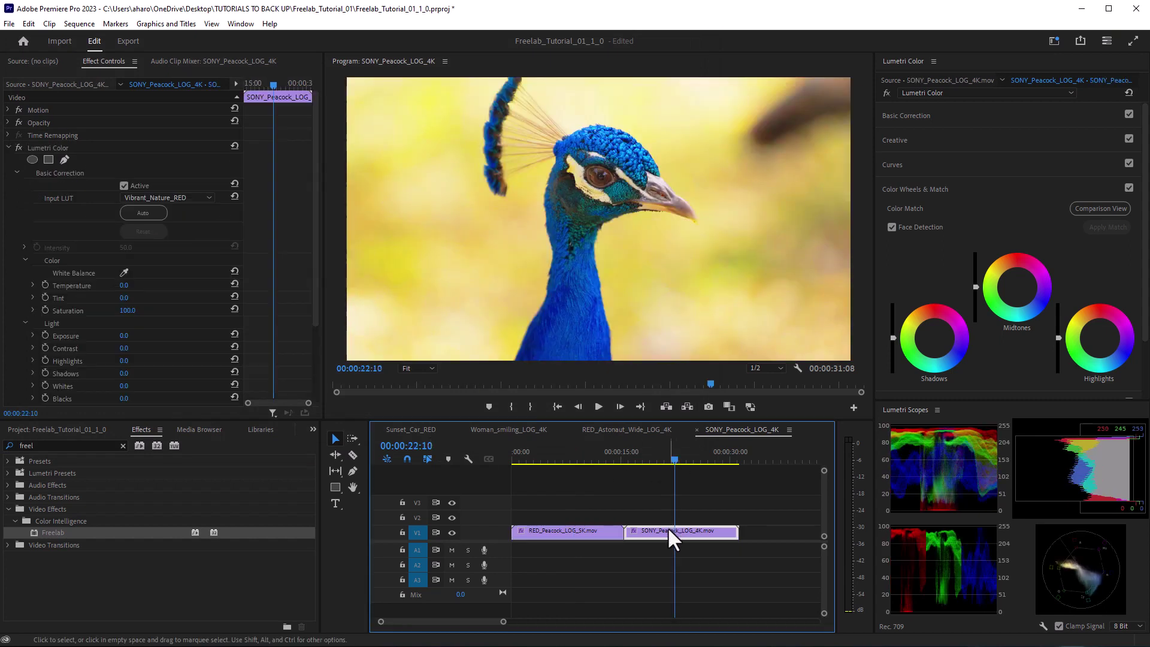
click(18, 147)
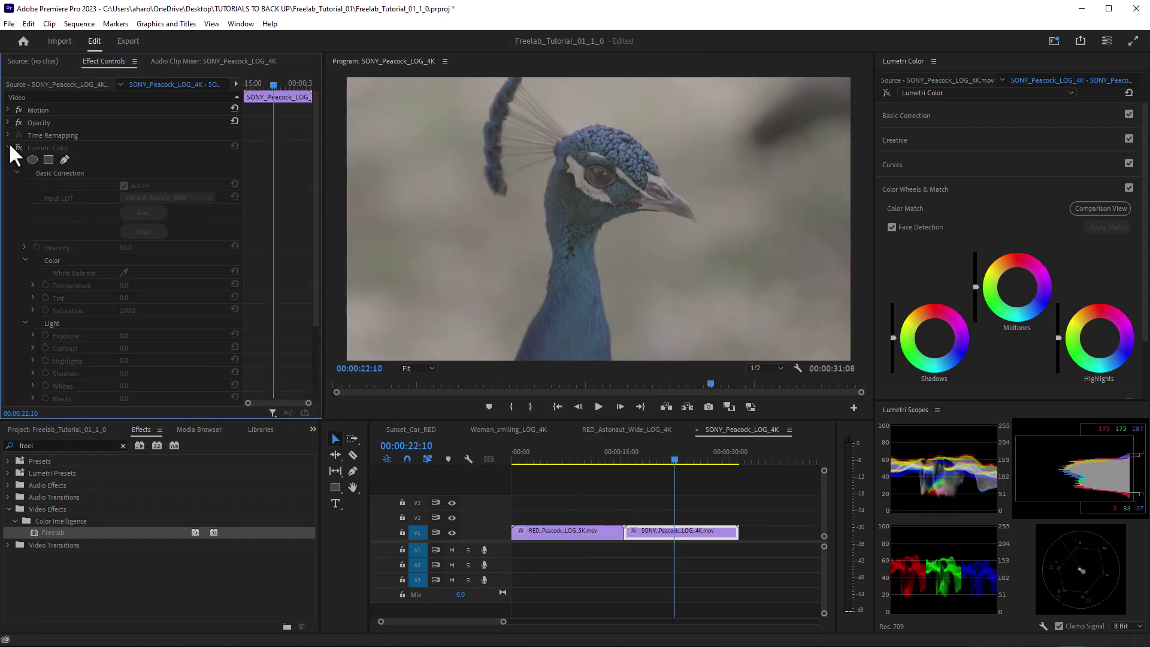
click(8, 148)
click(8, 160)
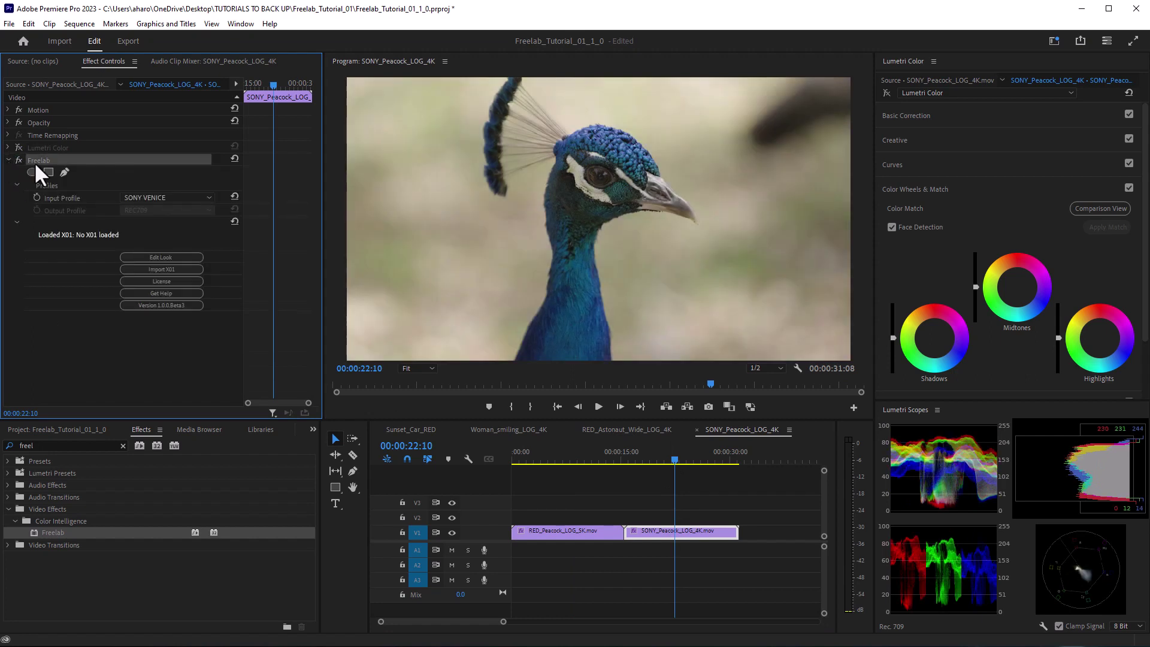
Load Vibrant_Nature.x01 onto the SONY clip and check an earlier frame.
click(157, 270)
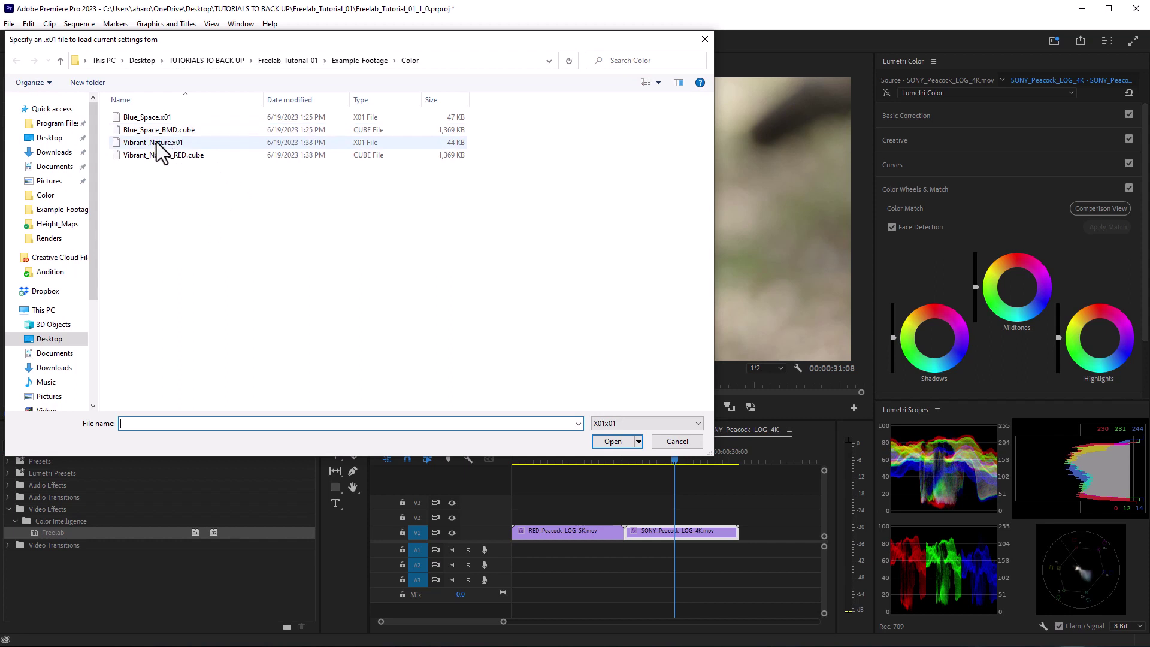
click(160, 145)
click(618, 442)
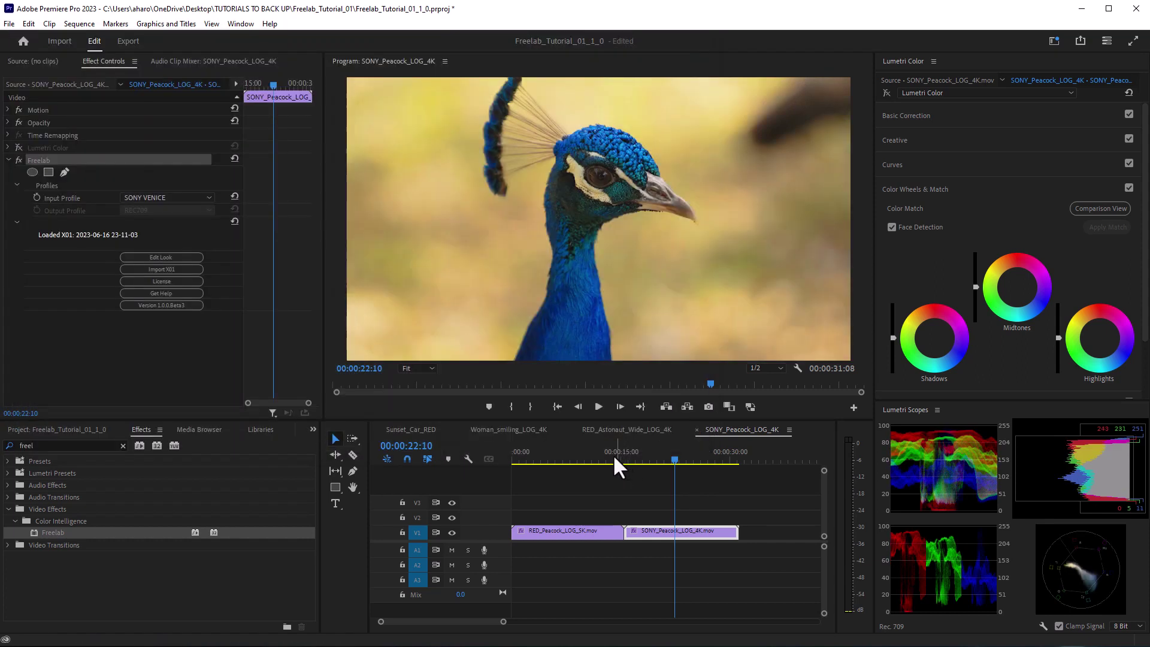
click(667, 457)
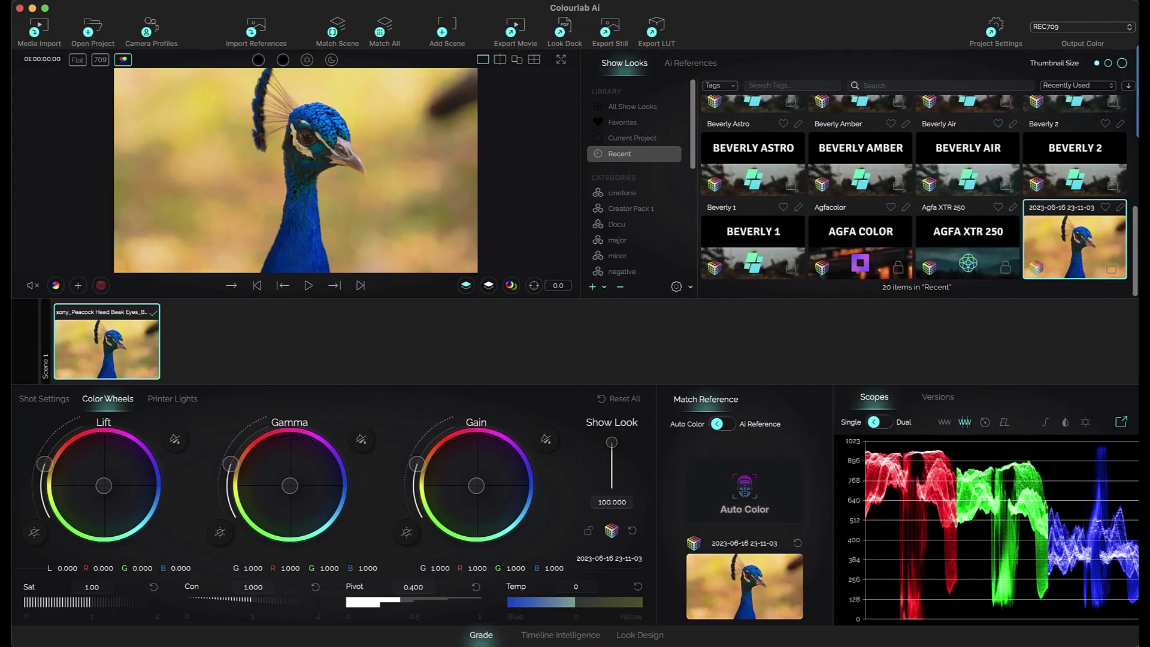
In Colourlab Ai, shift Lift slightly toward red and lower the Show Look strength.
drag(103, 485, 100, 480)
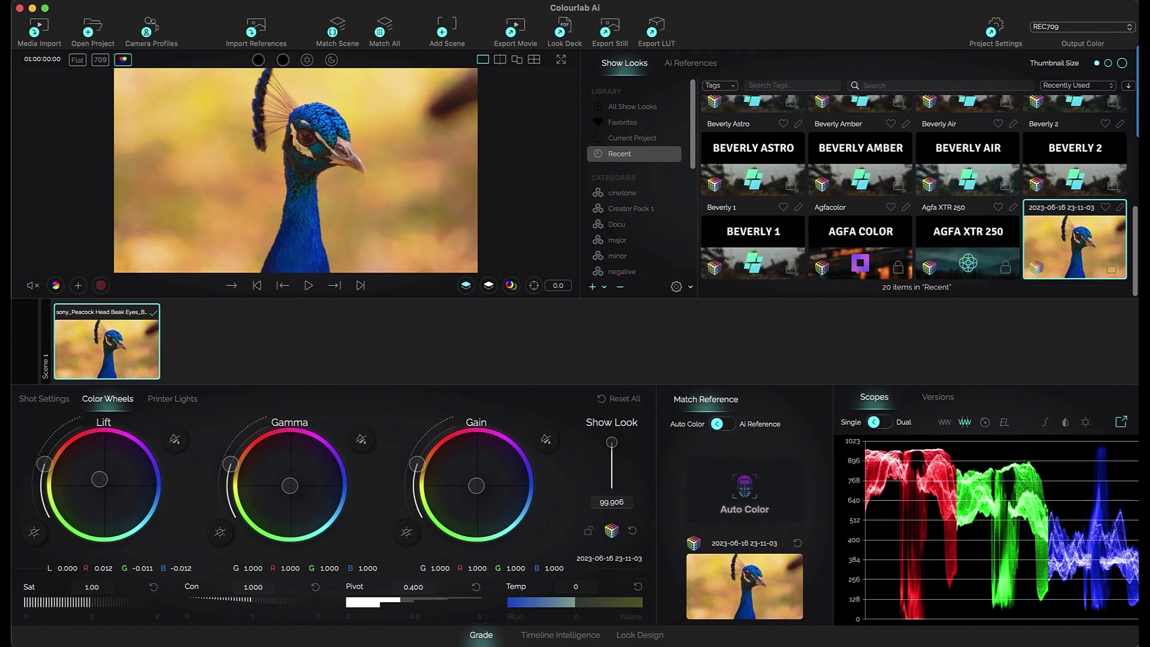
drag(612, 443, 611, 447)
click(633, 106)
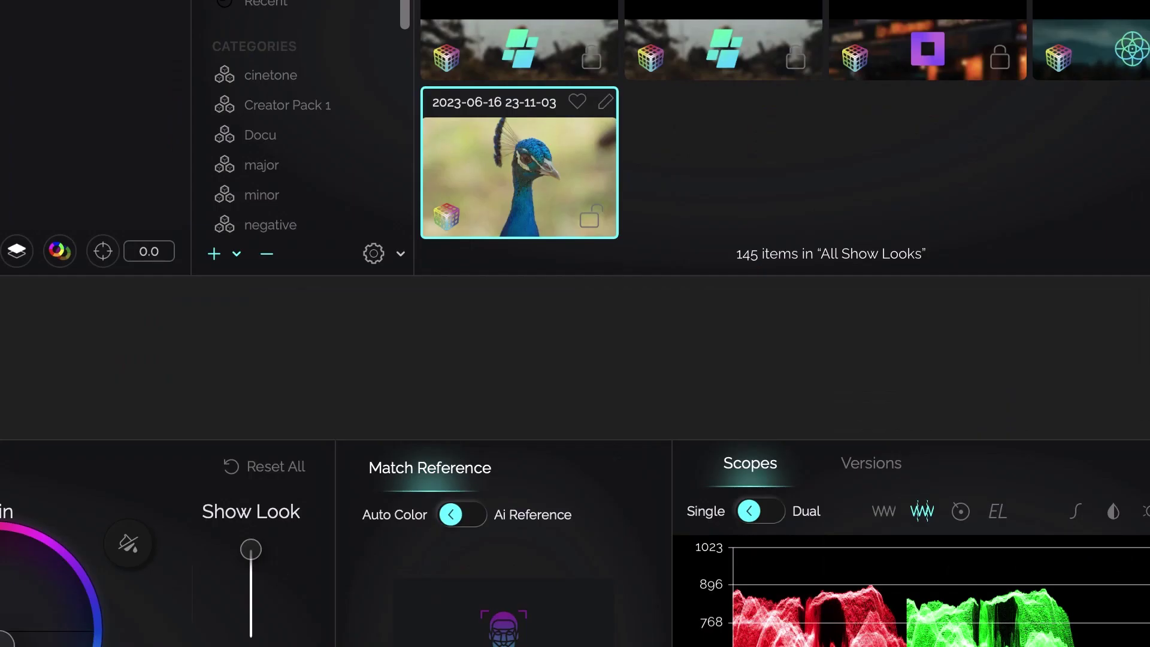
right_click(768, 263)
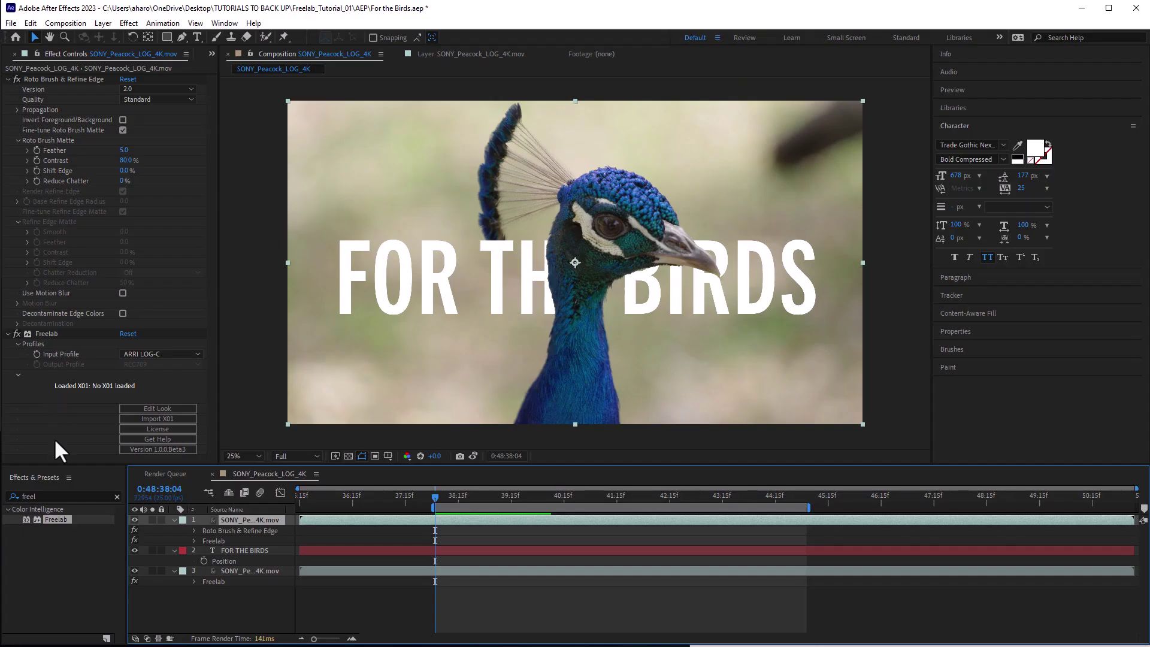
Load Vibrant_Nature.x01 into the bottom SONY peacock layer's Freelab effect and preview the composition.
click(157, 419)
click(380, 186)
click(815, 475)
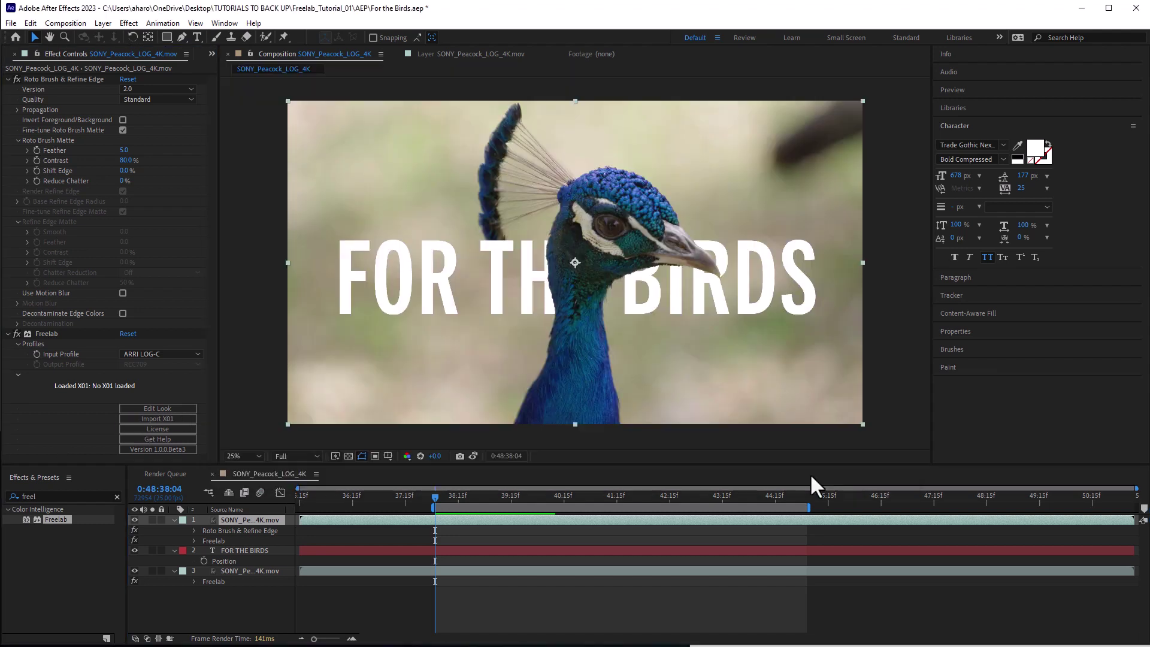
click(261, 571)
click(139, 146)
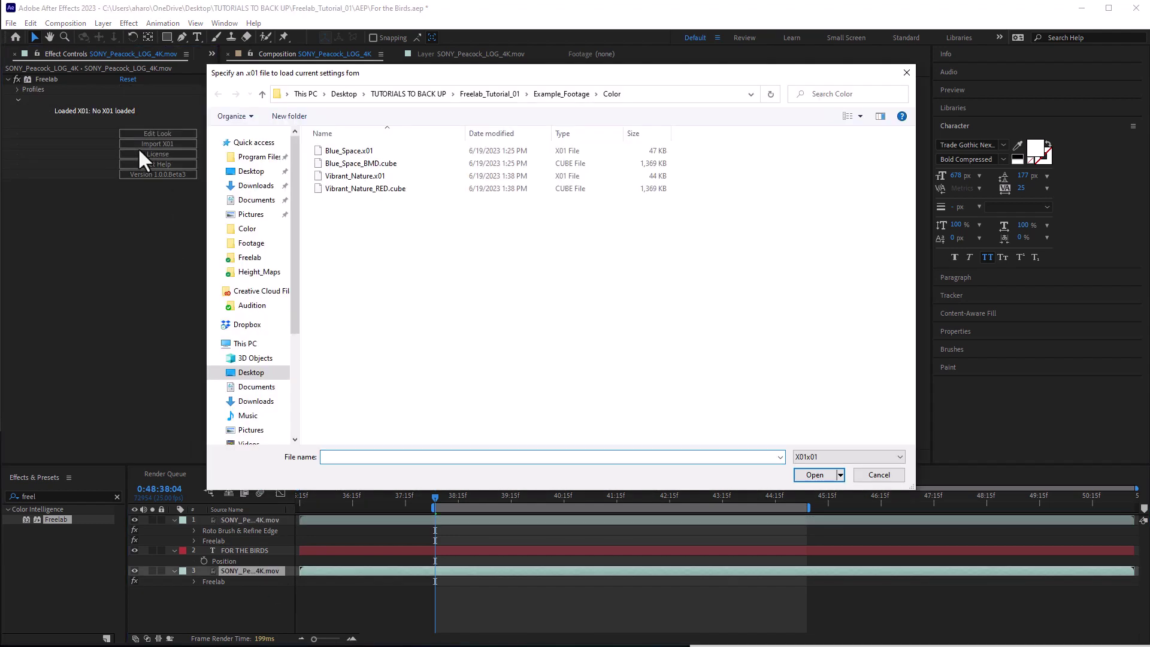
click(355, 177)
click(815, 475)
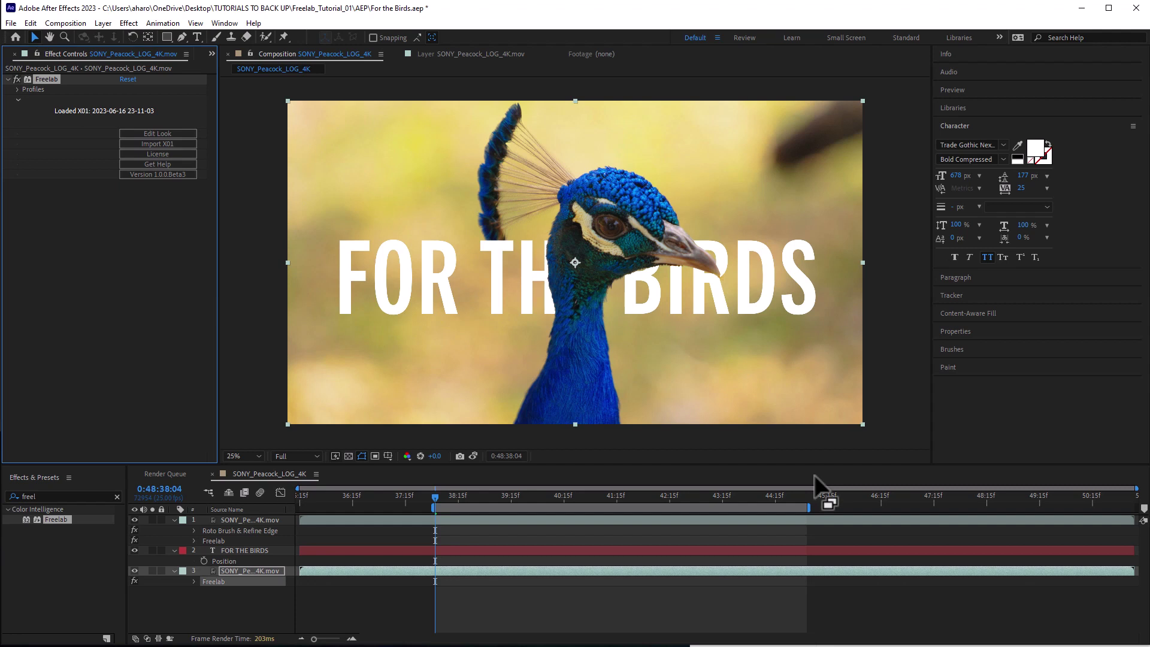
key(space)
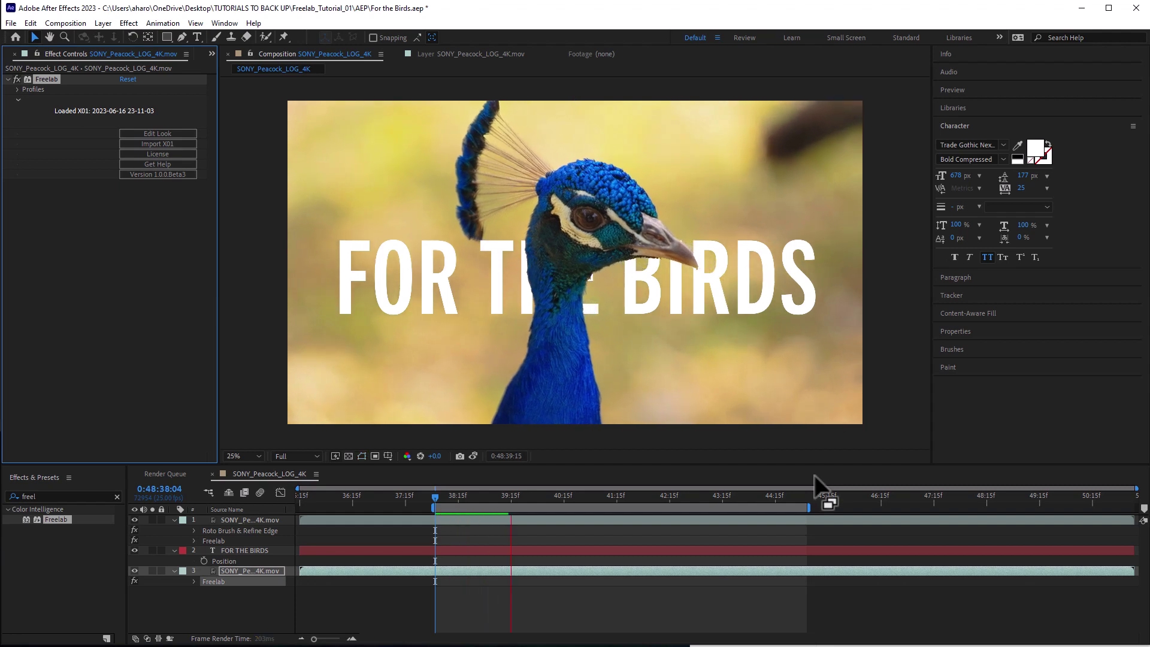